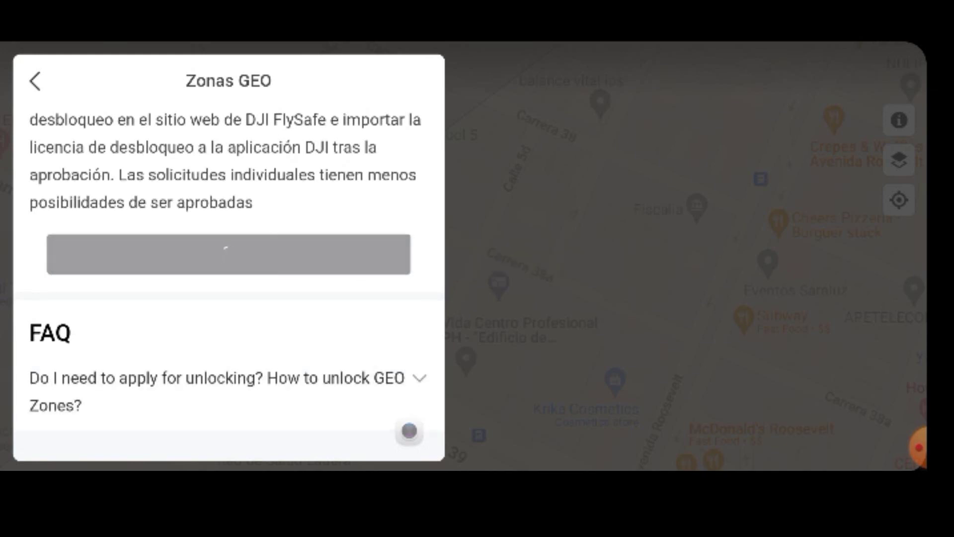
Step: Read the FAQ answer on how to apply for unlocking GEO zones
{"action": "left_click", "coordinate": [228, 392]}
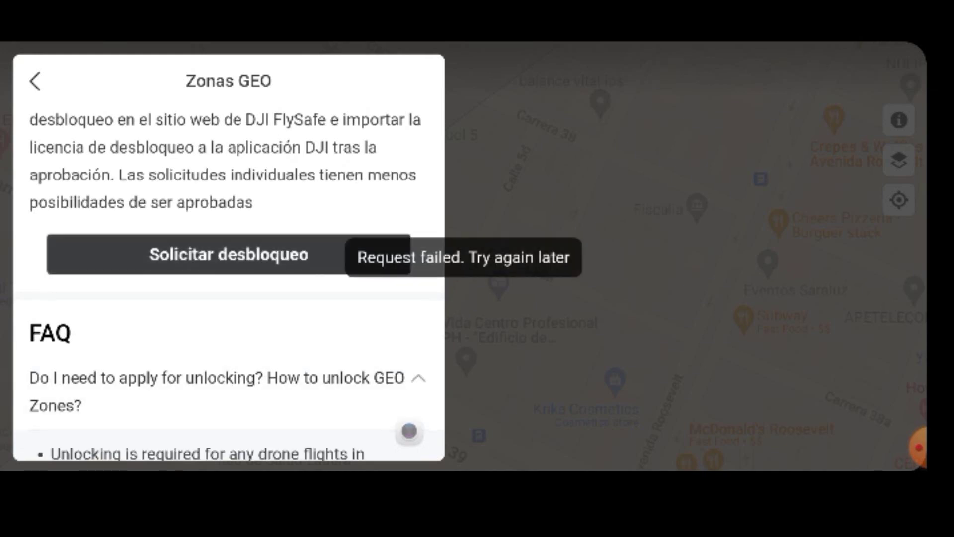
{"action": "scroll", "coordinate": [229, 283], "scroll_direction": "down", "scroll_amount": 4}
{"action": "scroll", "coordinate": [409, 431], "scroll_direction": "down", "scroll_amount": 8}
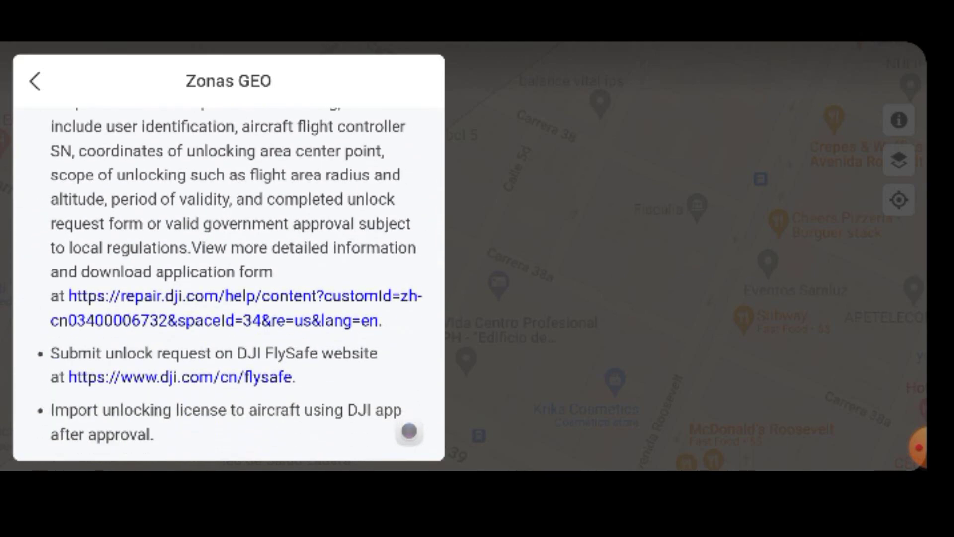
{"action": "scroll", "coordinate": [409, 431], "scroll_direction": "down", "scroll_amount": 1}
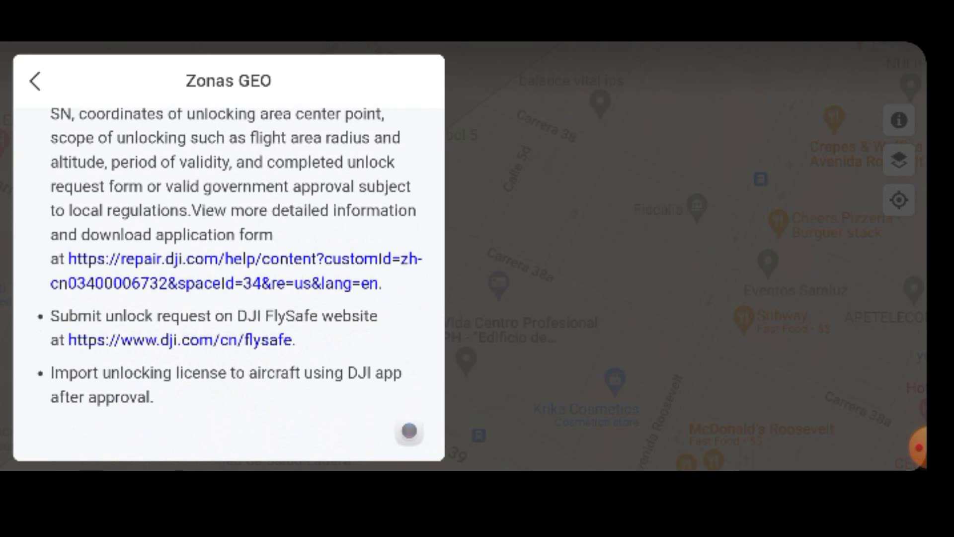
{"action": "scroll", "coordinate": [229, 284], "scroll_direction": "up", "scroll_amount": 1}
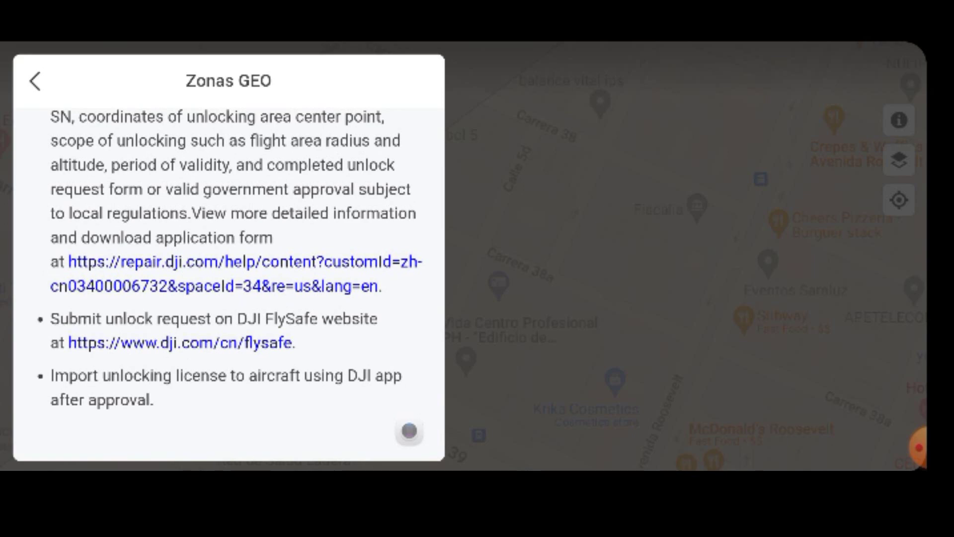
{"action": "left_click", "coordinate": [919, 447]}
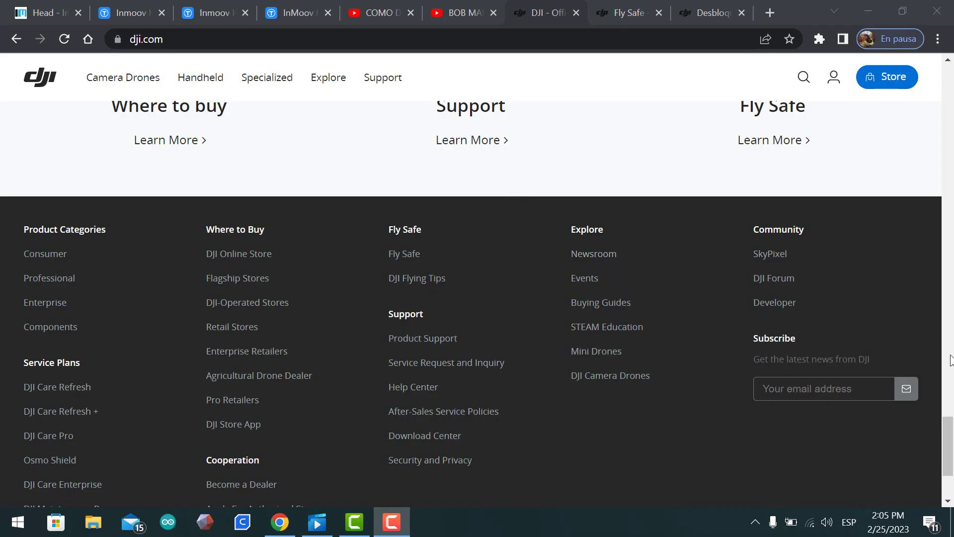
Step: Check the account options on the DJI homepage
{"action": "left_click_drag", "start_coordinate": [947, 445], "coordinate": [949, 65]}
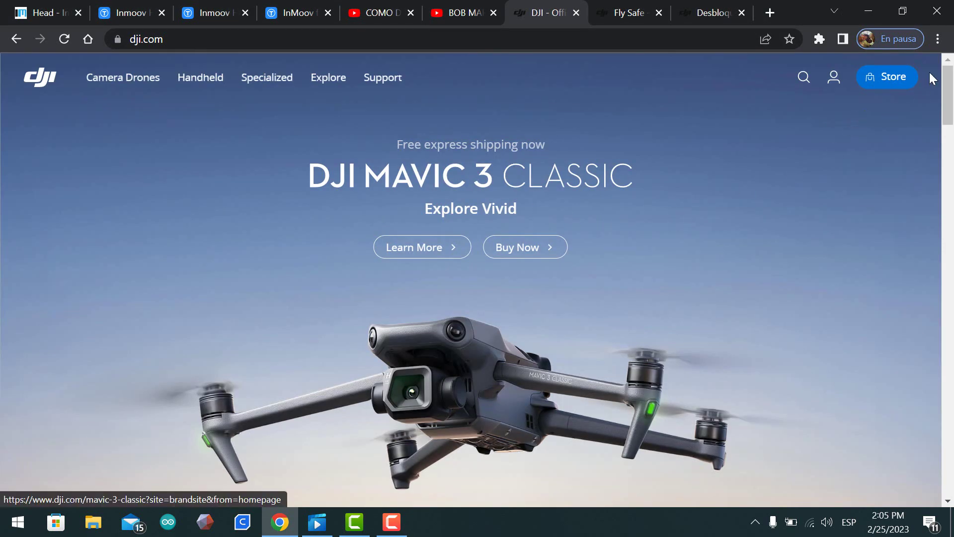
{"action": "mouse_move", "coordinate": [834, 82]}
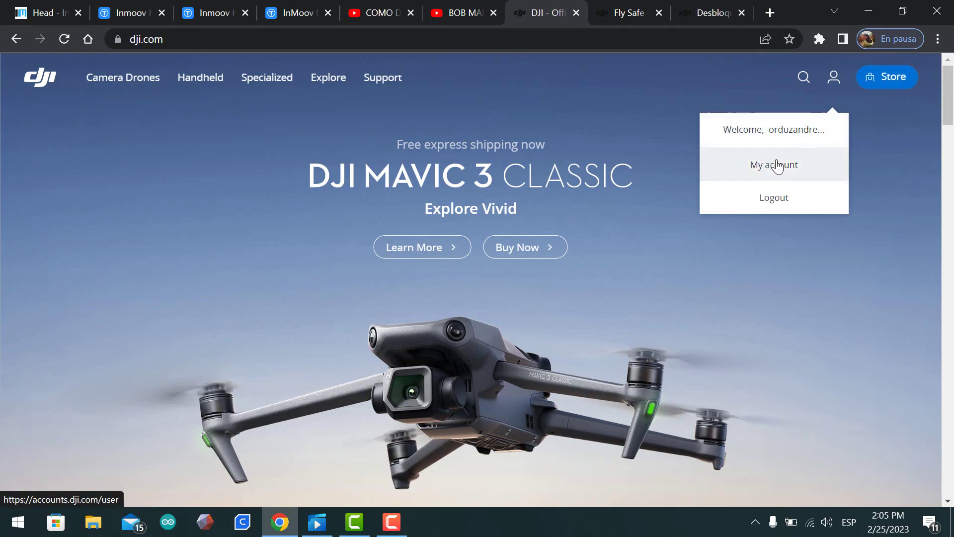
Step: Open the Fly Safe page from the DJI homepage footer
{"action": "left_click_drag", "start_coordinate": [951, 112], "coordinate": [952, 451]}
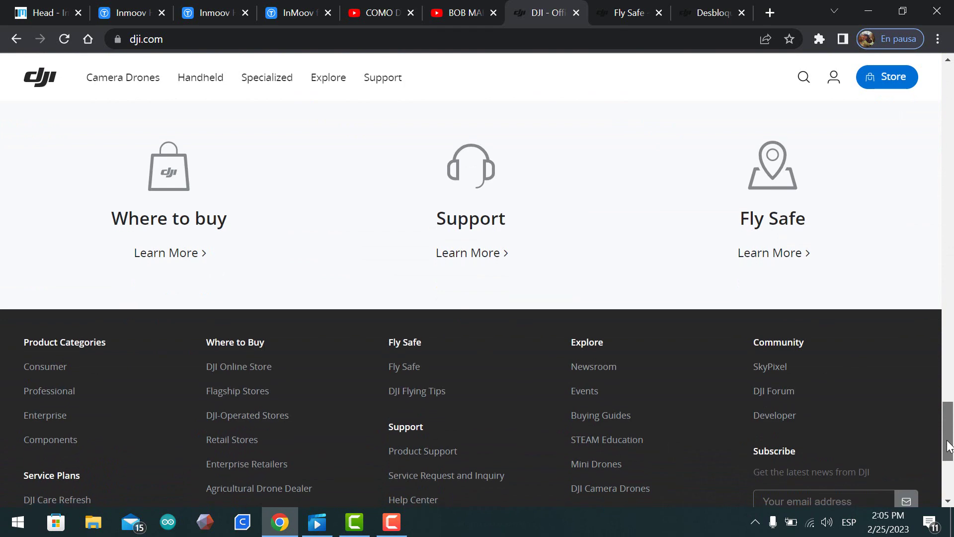
{"action": "left_click", "coordinate": [406, 371]}
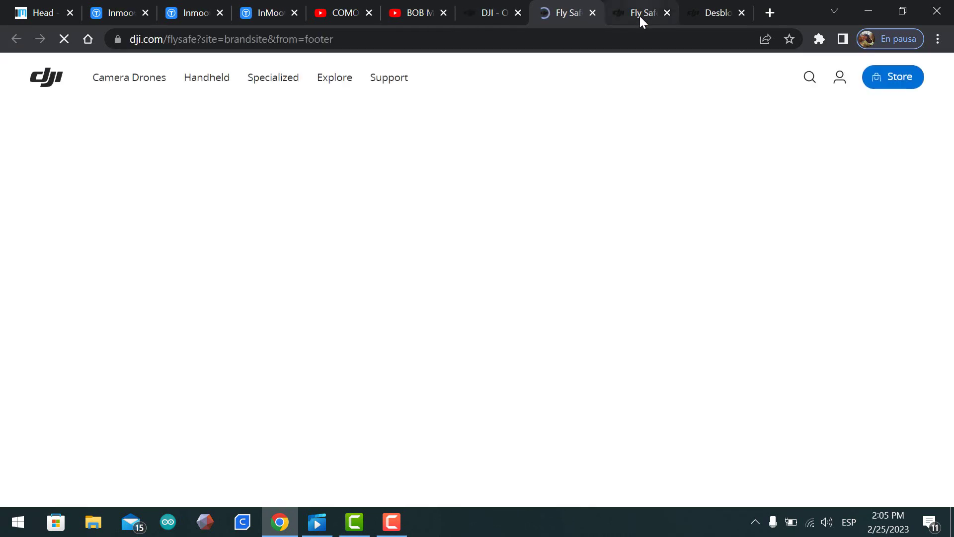
{"action": "left_click", "coordinate": [641, 14]}
{"action": "left_click", "coordinate": [664, 15]}
{"action": "left_click", "coordinate": [631, 14]}
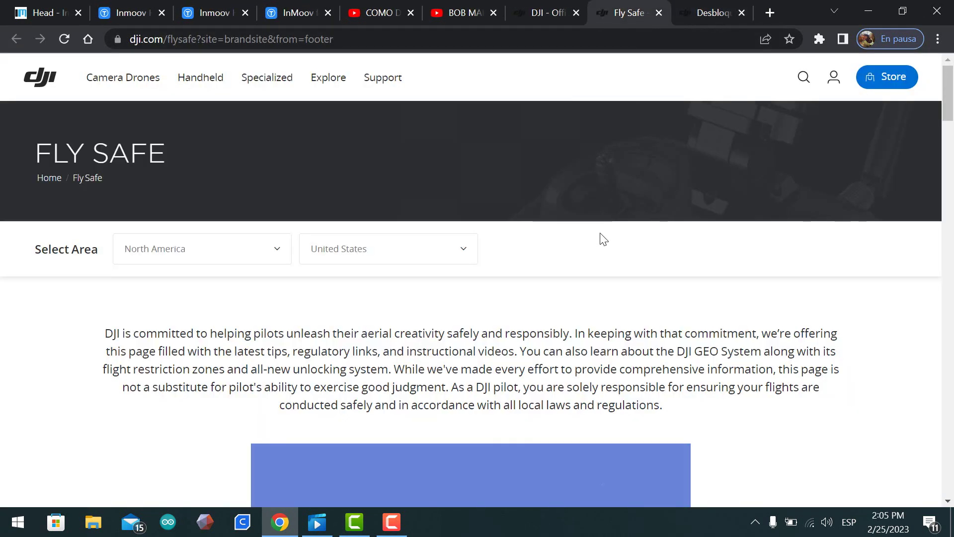
Step: Open the Unlock a Zone request site from the Fly Safe page and close the duplicate request tab
{"action": "left_click_drag", "start_coordinate": [952, 115], "coordinate": [951, 286]}
{"action": "left_click", "coordinate": [473, 284]}
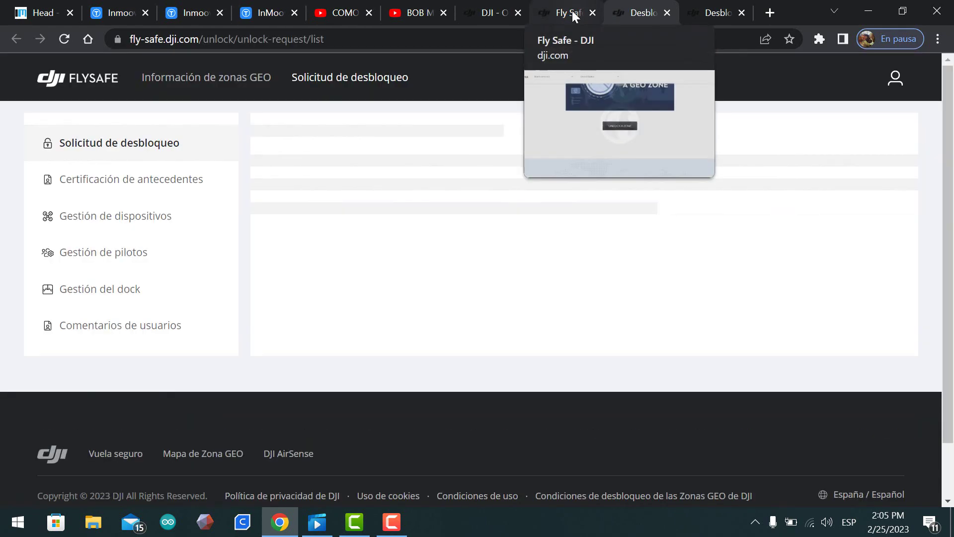
{"action": "left_click", "coordinate": [574, 15]}
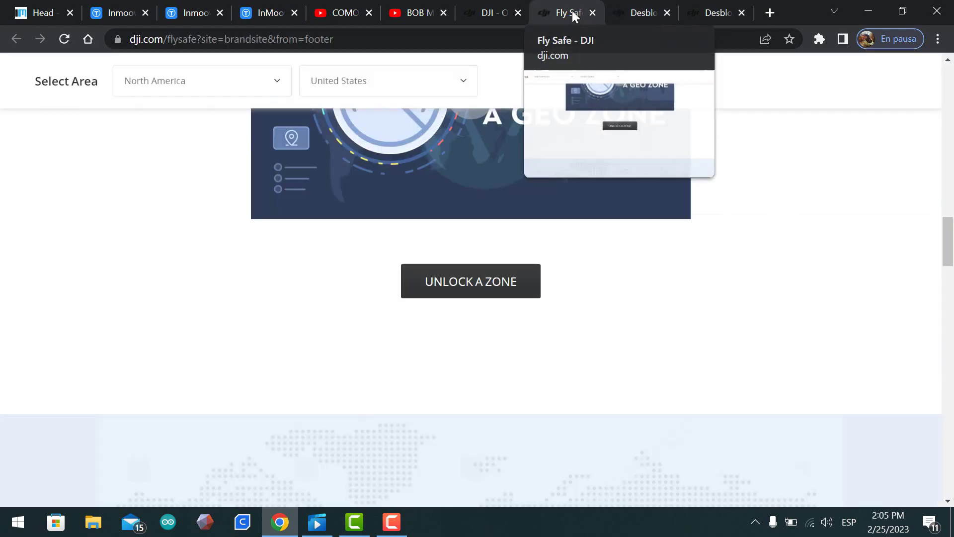
{"action": "left_click", "coordinate": [660, 15]}
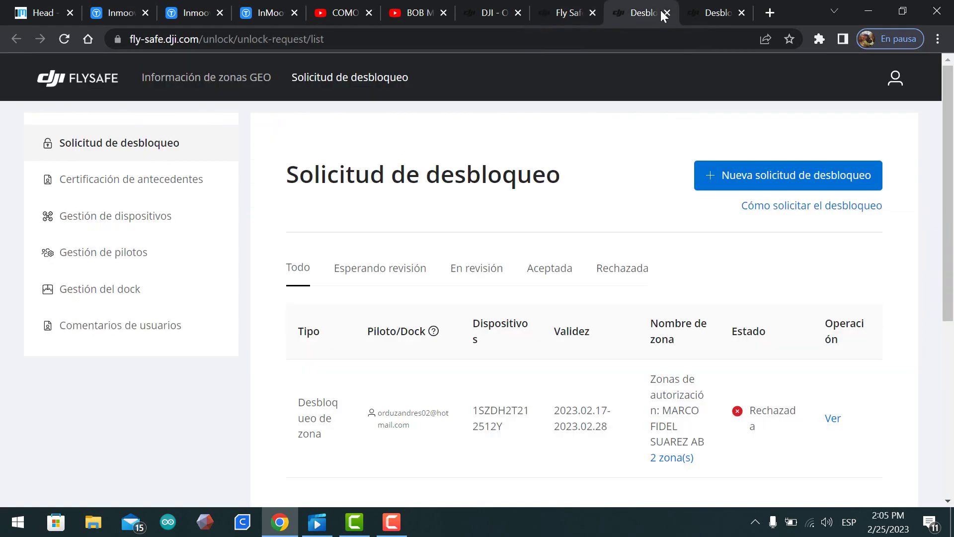
{"action": "left_click", "coordinate": [741, 13]}
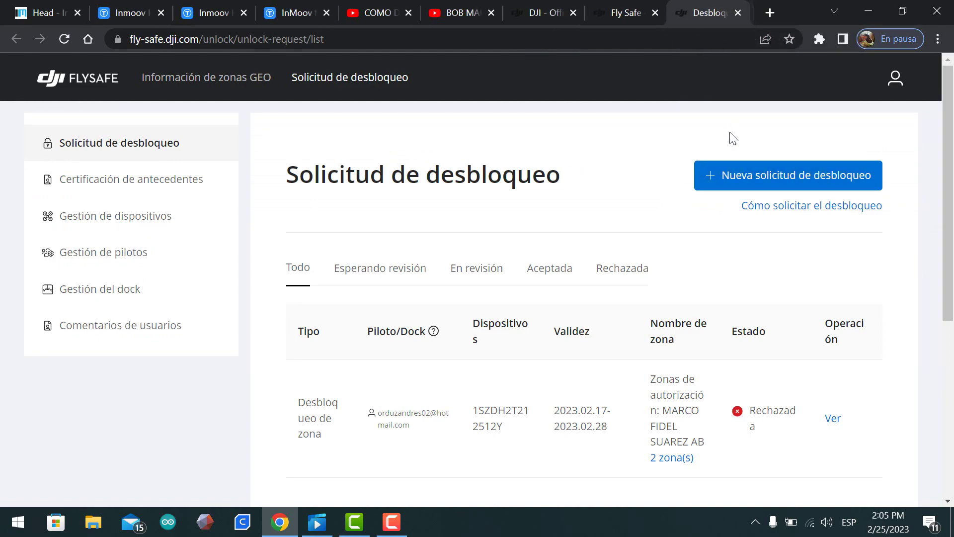
Step: Create a new unlock request, accept the request notice and choose Desbloqueo de zona as the unlock type
{"action": "left_click", "coordinate": [760, 187]}
{"action": "scroll", "coordinate": [504, 280], "scroll_direction": "down", "scroll_amount": 4}
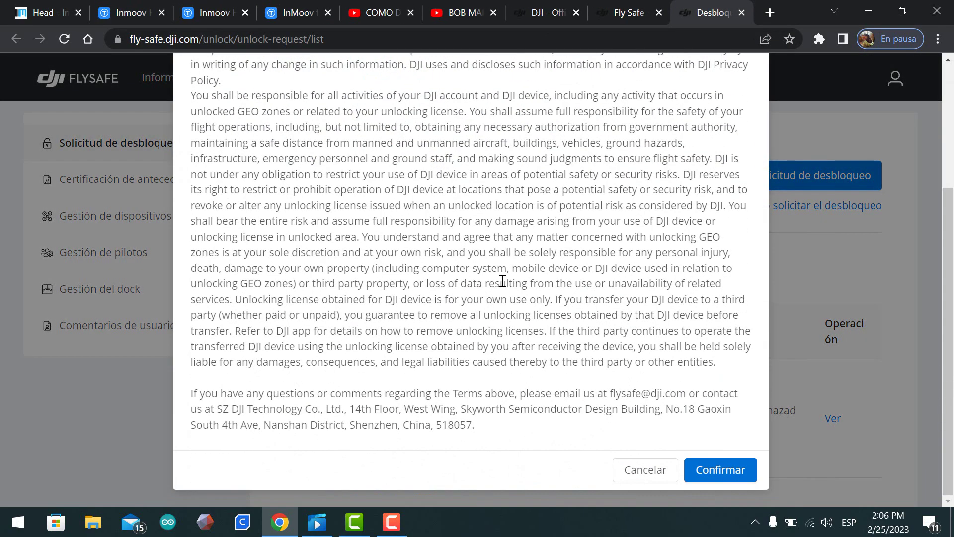
{"action": "left_click", "coordinate": [718, 470]}
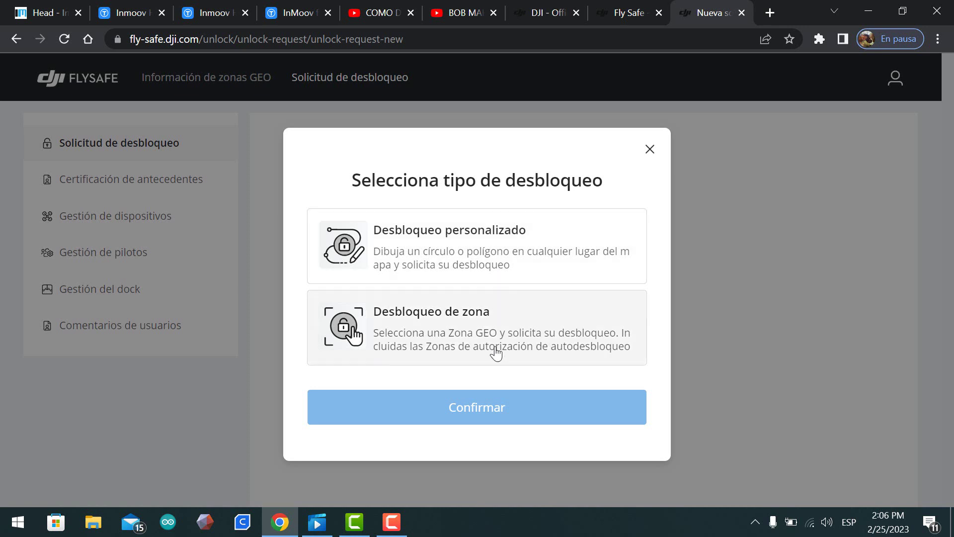
{"action": "left_click", "coordinate": [454, 239]}
{"action": "left_click", "coordinate": [461, 325]}
{"action": "left_click", "coordinate": [481, 418]}
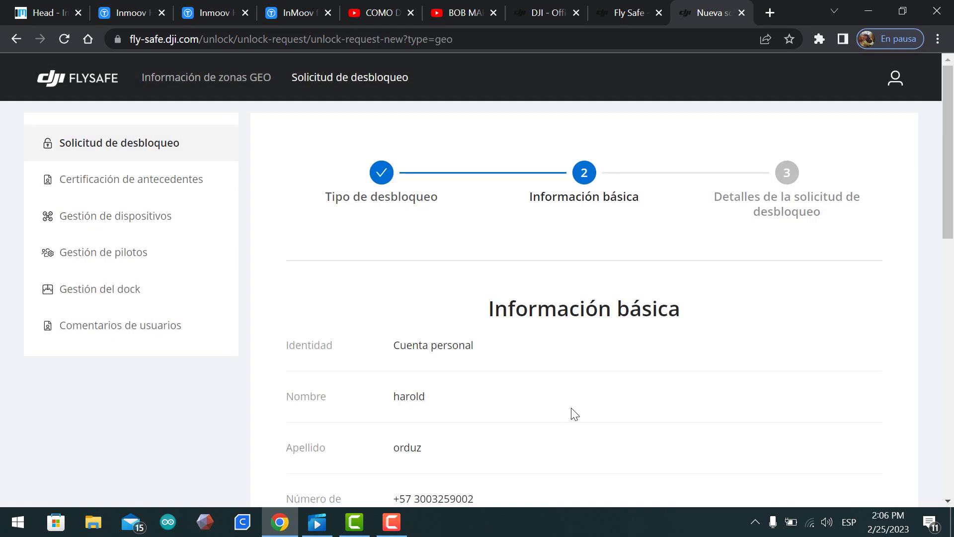
Step: Select Mavic Mini as the device model in the request's basic information and check the device field beside it
{"action": "scroll", "coordinate": [731, 337], "scroll_direction": "down", "scroll_amount": 3}
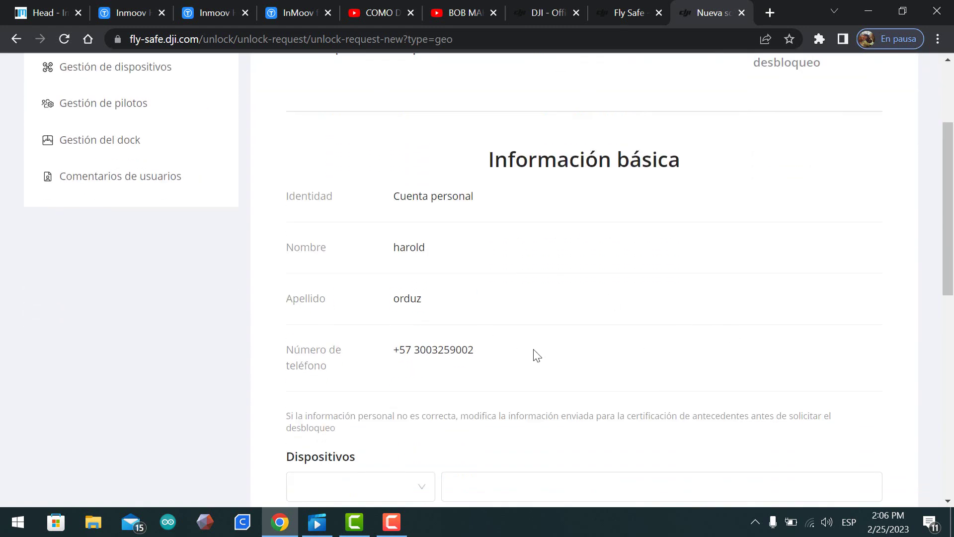
{"action": "scroll", "coordinate": [537, 355], "scroll_direction": "down", "scroll_amount": 3}
{"action": "left_click", "coordinate": [432, 341]}
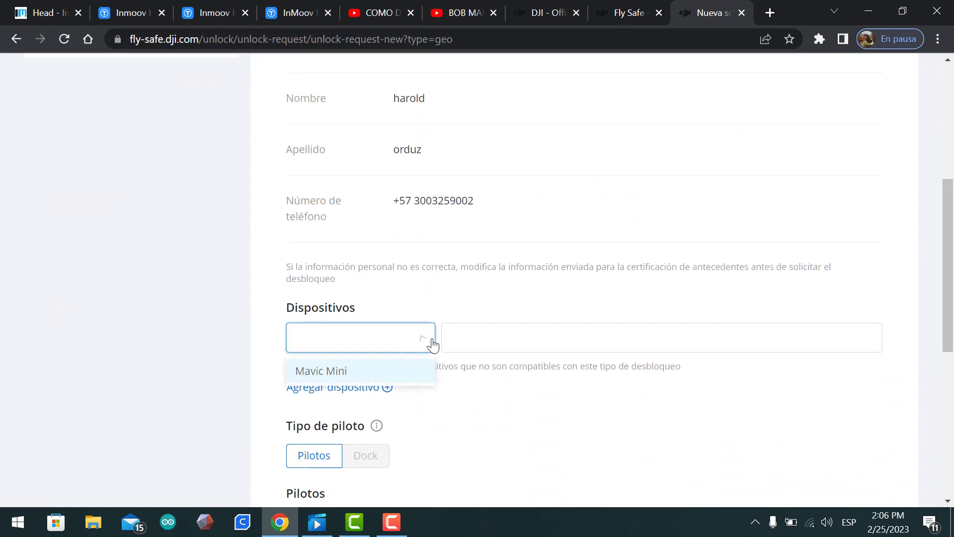
{"action": "left_click", "coordinate": [396, 379]}
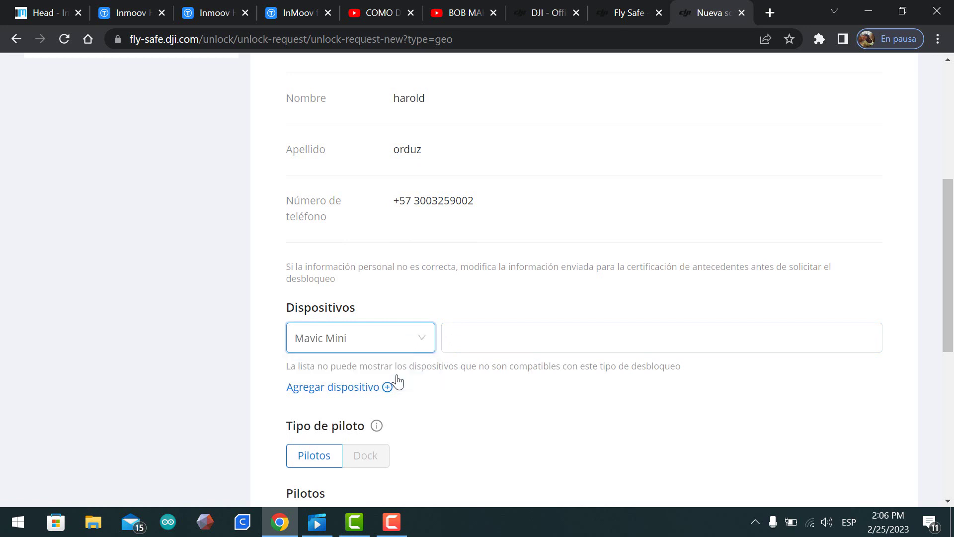
{"action": "left_click", "coordinate": [496, 337]}
{"action": "left_click", "coordinate": [496, 337]}
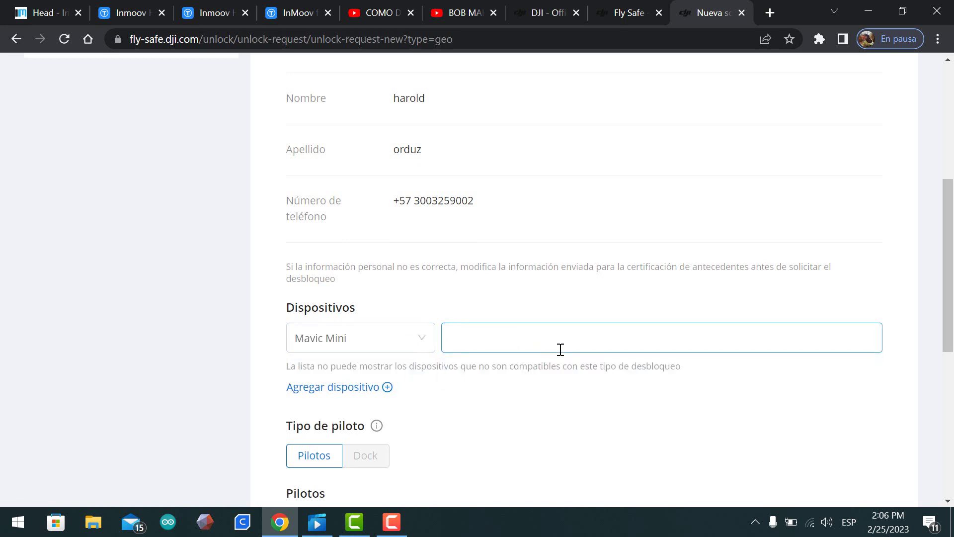
Step: Examine the device management page, its blank new-device form and the pilot management page
{"action": "scroll", "coordinate": [552, 351], "scroll_direction": "up", "scroll_amount": 6}
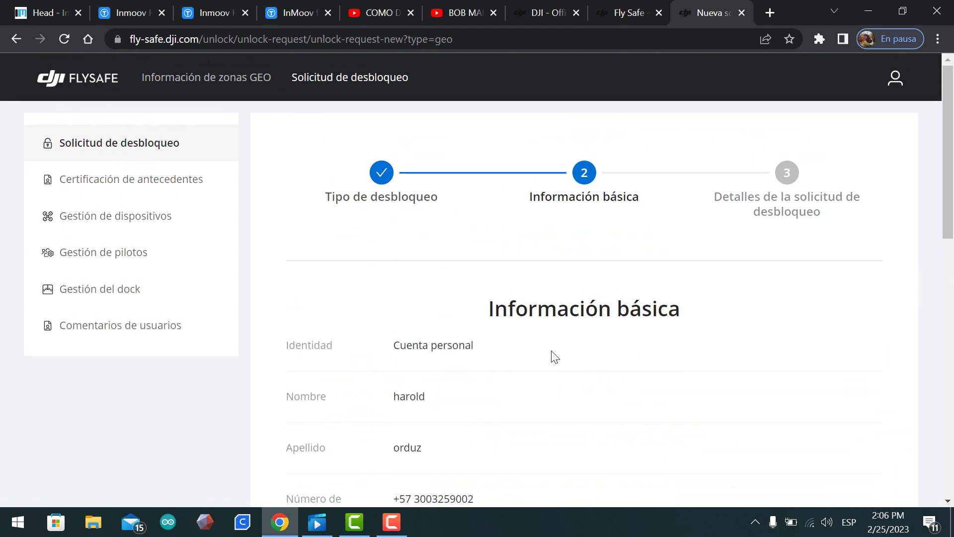
{"action": "left_click", "coordinate": [149, 219]}
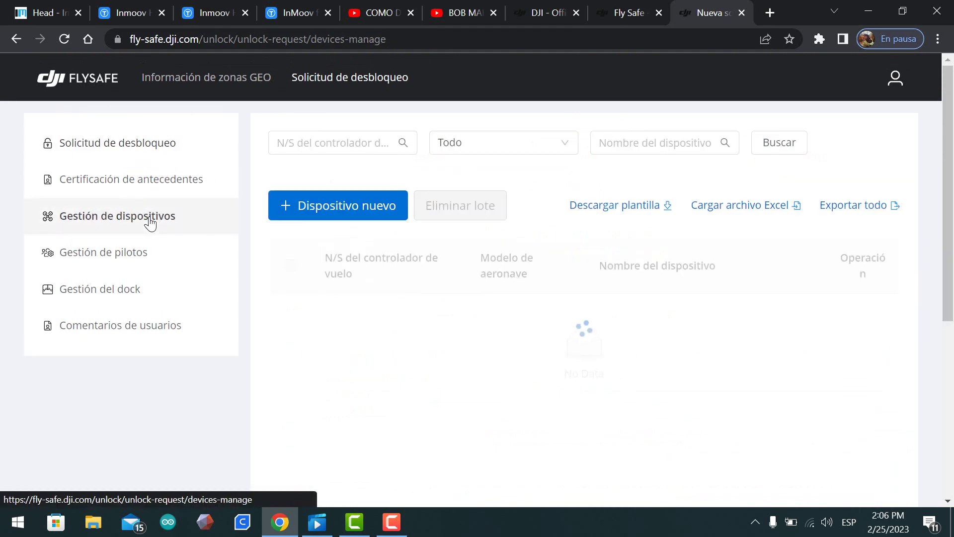
{"action": "left_click", "coordinate": [354, 210]}
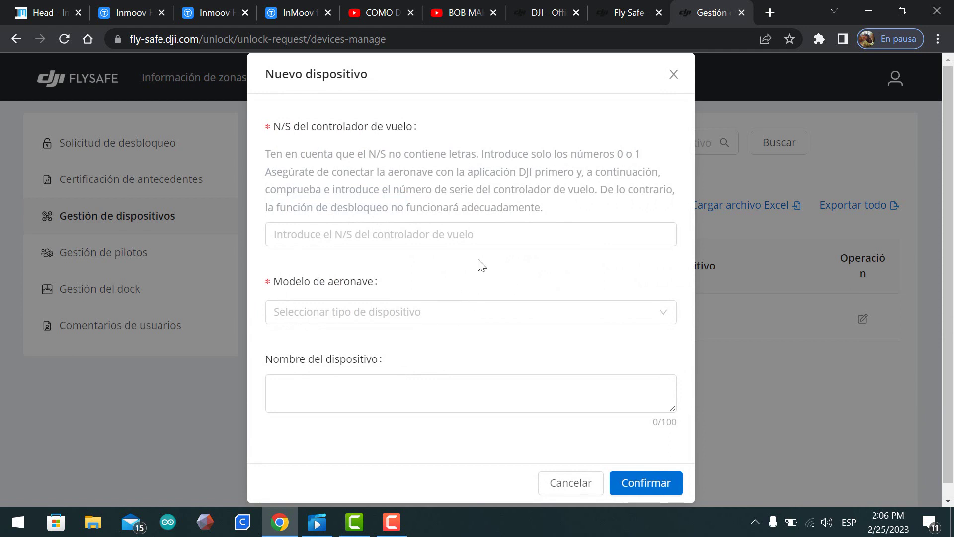
{"action": "left_click", "coordinate": [674, 75]}
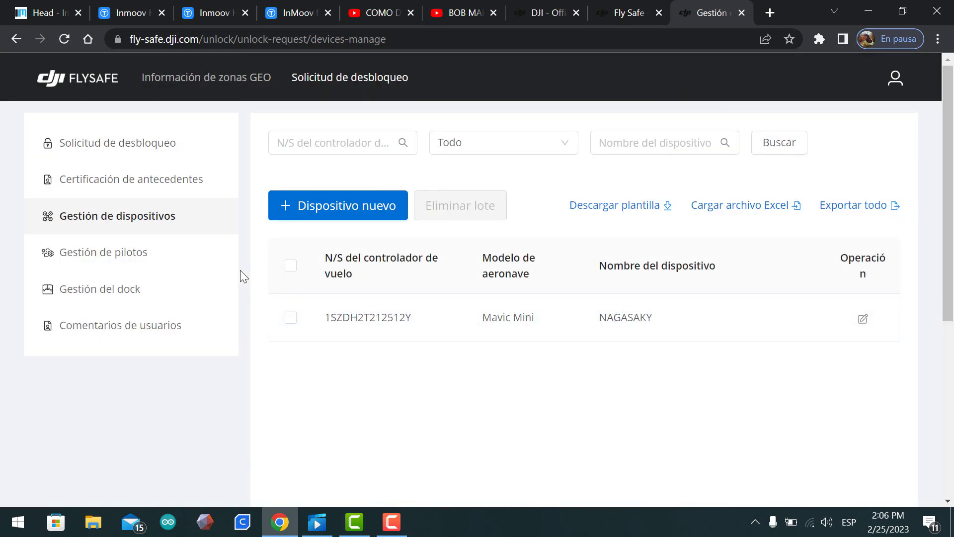
{"action": "left_click", "coordinate": [145, 254]}
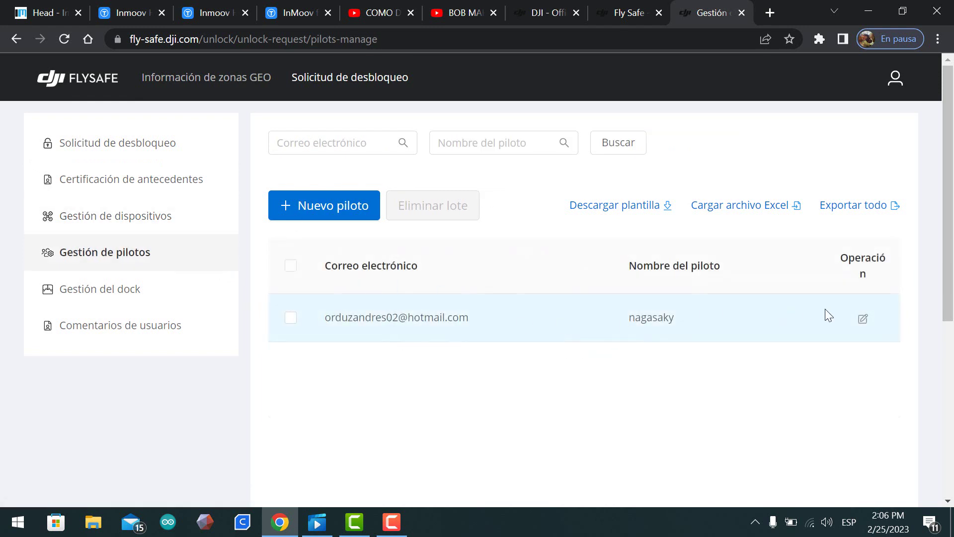
Step: Return to the unlock requests and begin another request, accepting the notice and choosing Desbloqueo de zona
{"action": "left_click", "coordinate": [162, 150]}
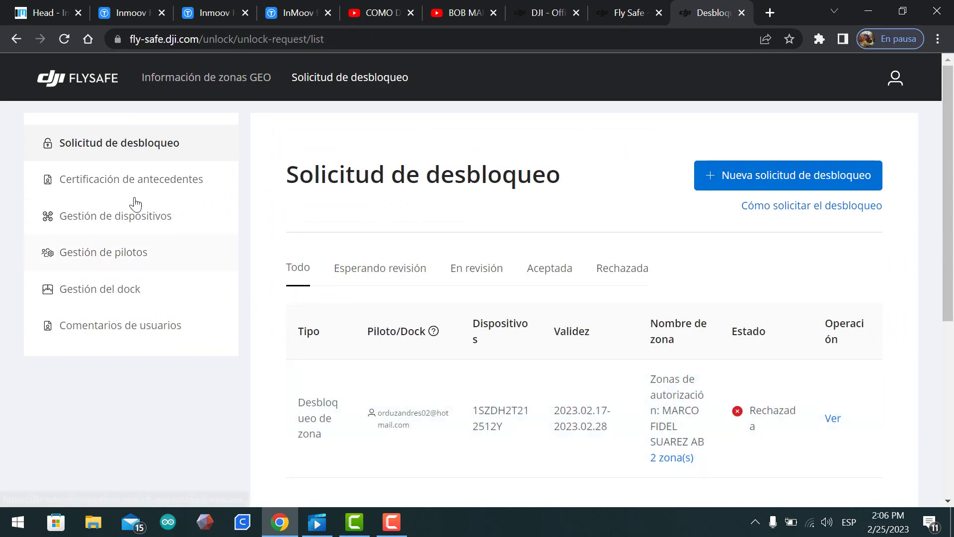
{"action": "left_click", "coordinate": [756, 175]}
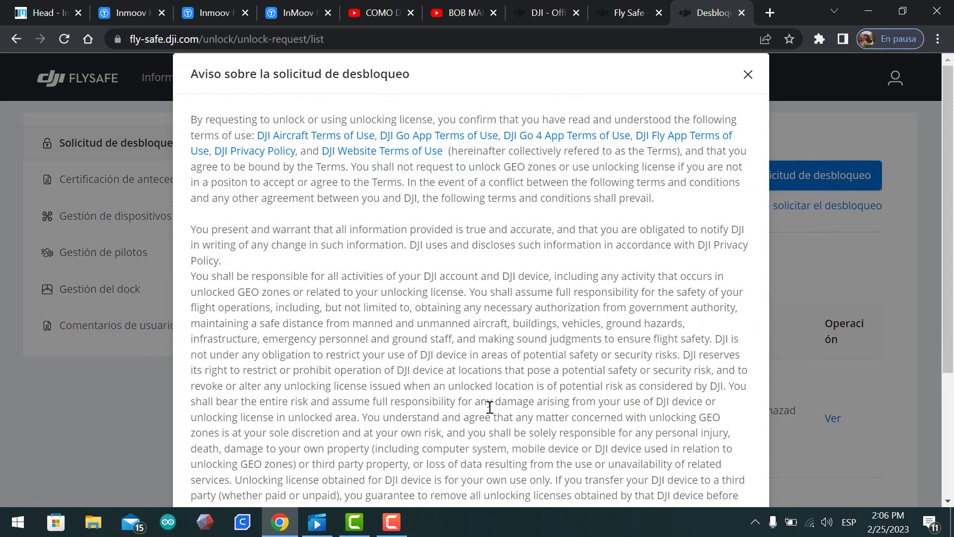
{"action": "scroll", "coordinate": [490, 405], "scroll_direction": "down", "scroll_amount": 5}
{"action": "left_click", "coordinate": [729, 469]}
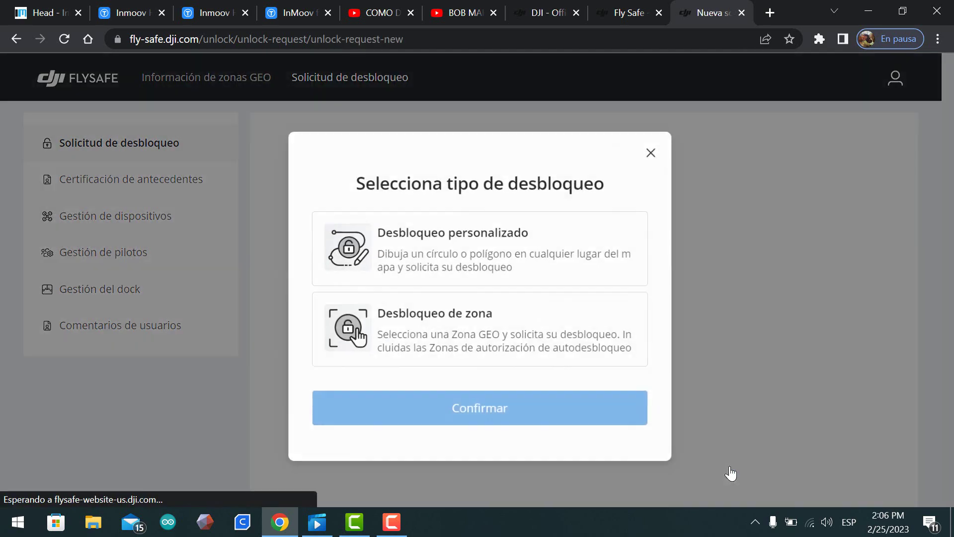
{"action": "left_click", "coordinate": [453, 342]}
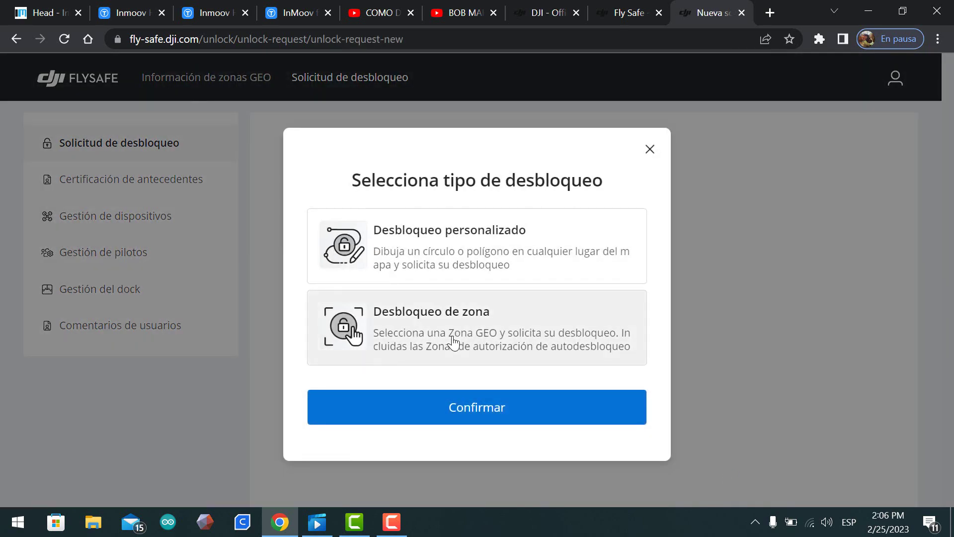
{"action": "left_click", "coordinate": [485, 407]}
{"action": "scroll", "coordinate": [547, 398], "scroll_direction": "down", "scroll_amount": 1}
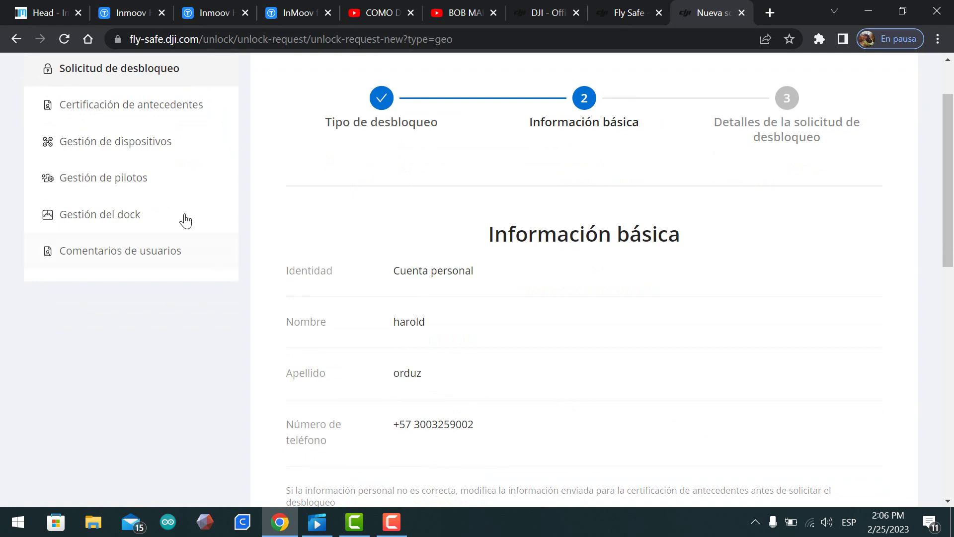
Step: Start a new device entry in device management and enter the drone's flight controller serial number
{"action": "left_click", "coordinate": [145, 142]}
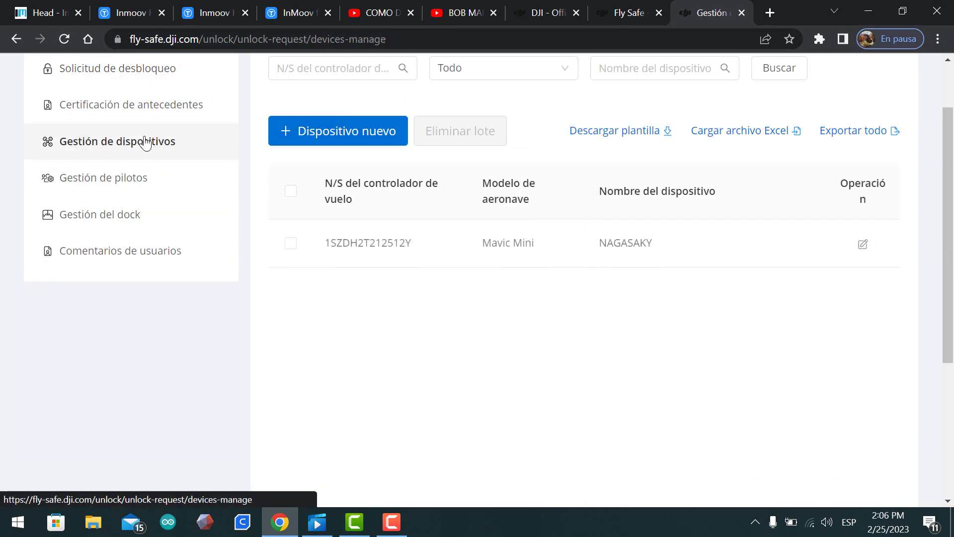
{"action": "left_click", "coordinate": [324, 133]}
{"action": "left_click", "coordinate": [368, 236]}
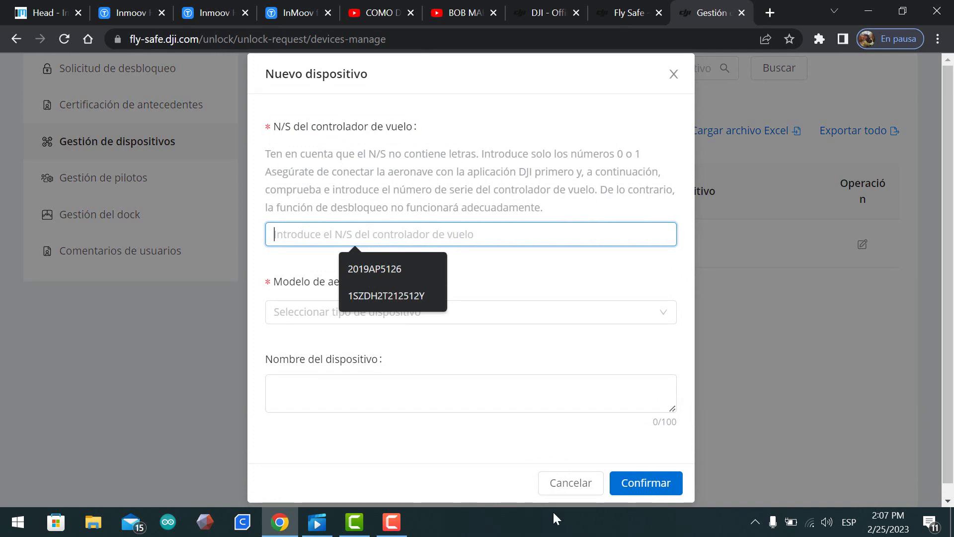
{"action": "left_click", "coordinate": [391, 522]}
{"action": "left_click", "coordinate": [905, 478]}
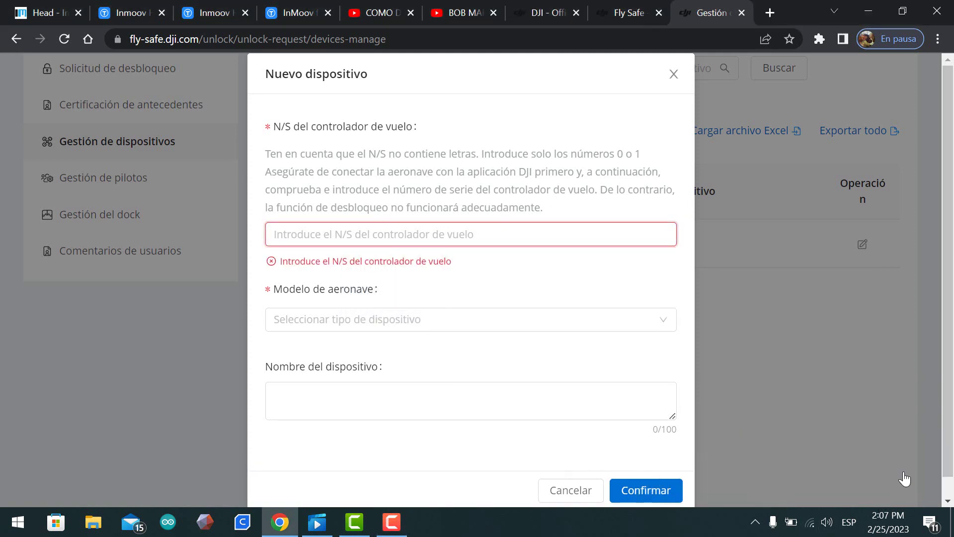
{"action": "type", "text": "1"}
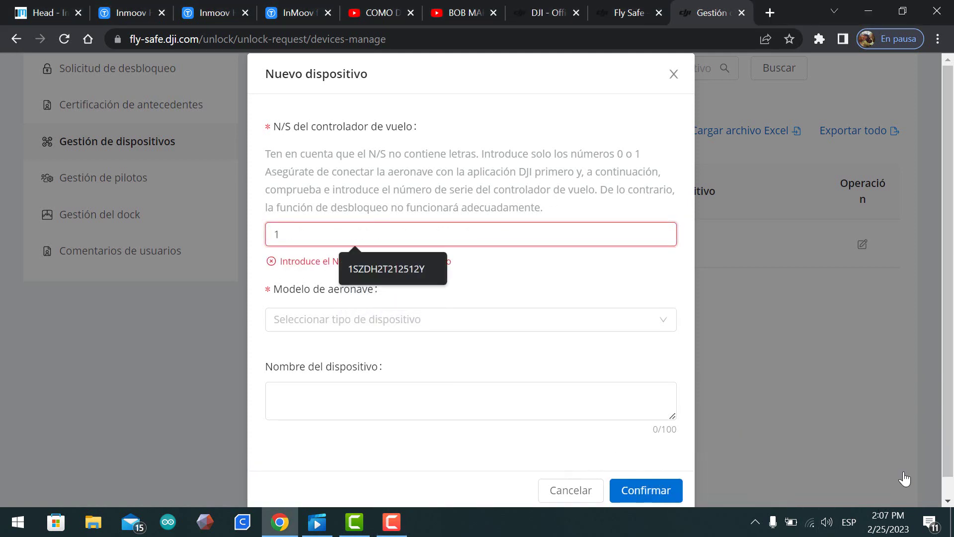
{"action": "type", "text": "sd"}
{"action": "key", "text": "BackSpace"}
{"action": "type", "text": "SDLH2D"}
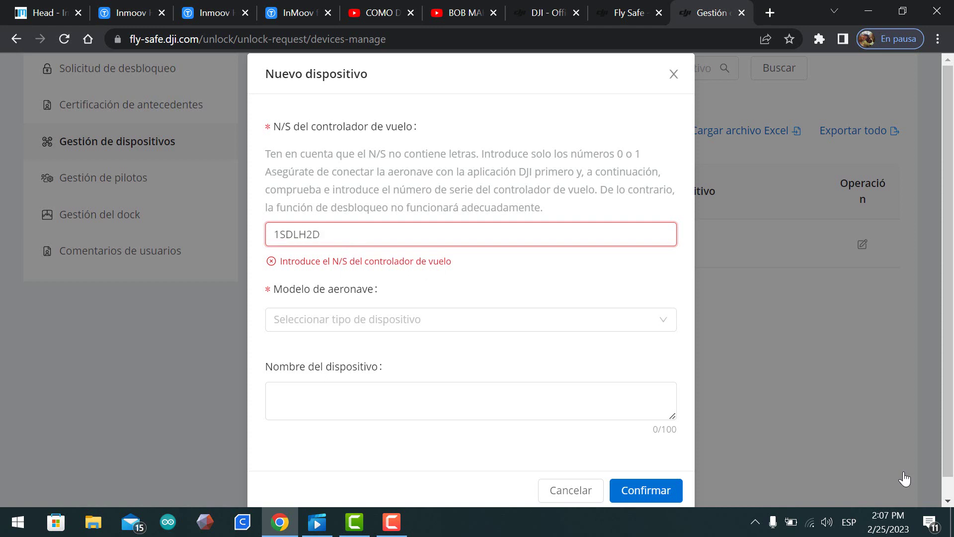
{"action": "type", "text": "00600YW"}
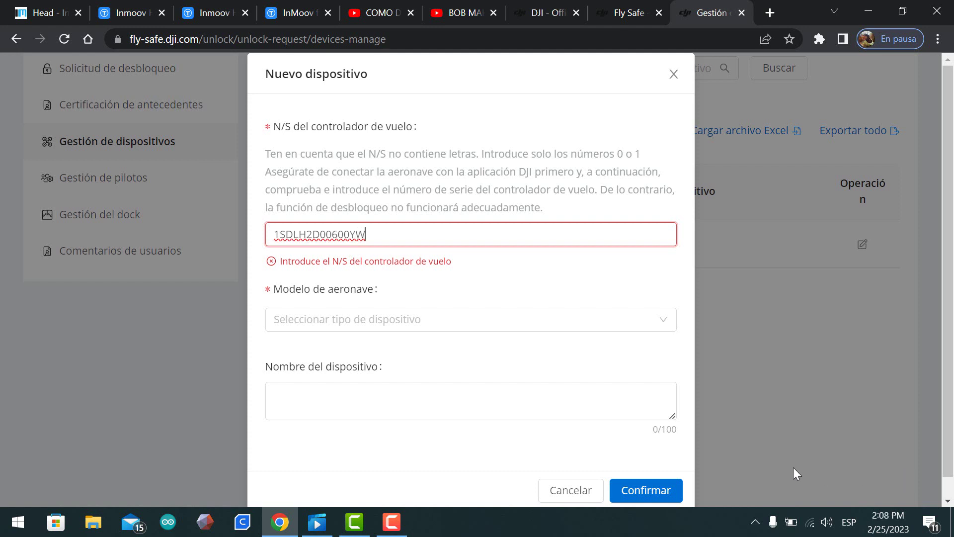
Step: Set the new device's aircraft model to Mavic Mini, name it NAGASAKY II and save the device
{"action": "left_click", "coordinate": [434, 324]}
{"action": "scroll", "coordinate": [422, 258], "scroll_direction": "down", "scroll_amount": 3}
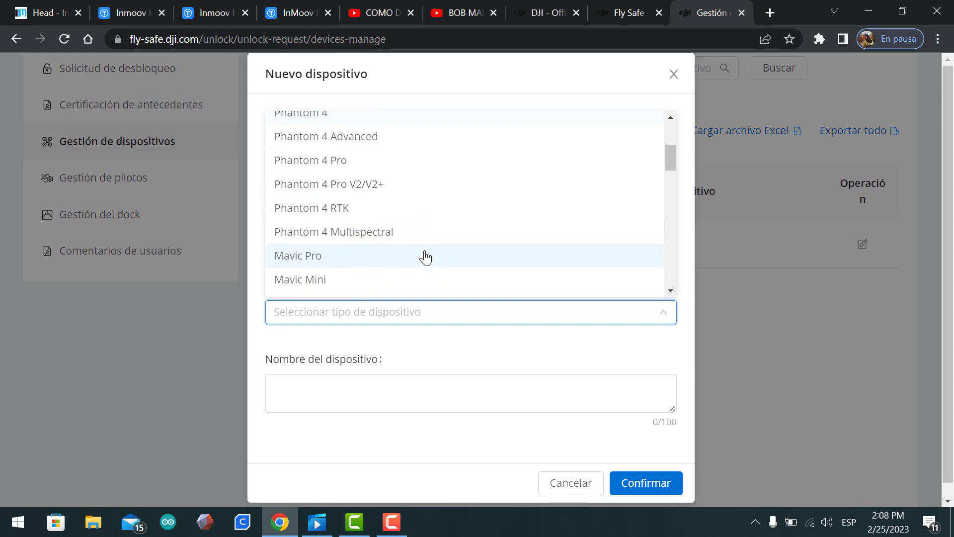
{"action": "left_click", "coordinate": [368, 281]}
{"action": "left_click", "coordinate": [338, 396]}
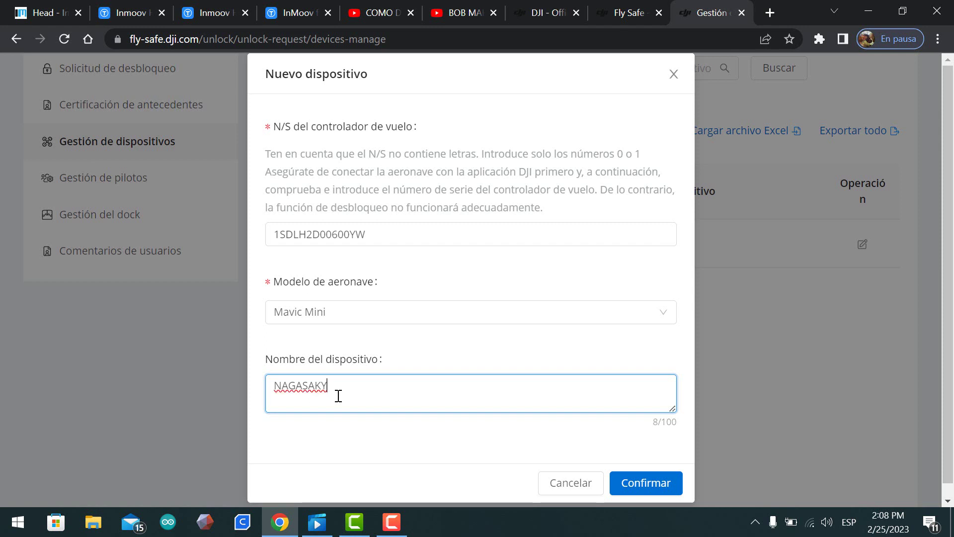
{"action": "key", "text": "BackSpace"}
{"action": "key", "text": "BackSpace"}
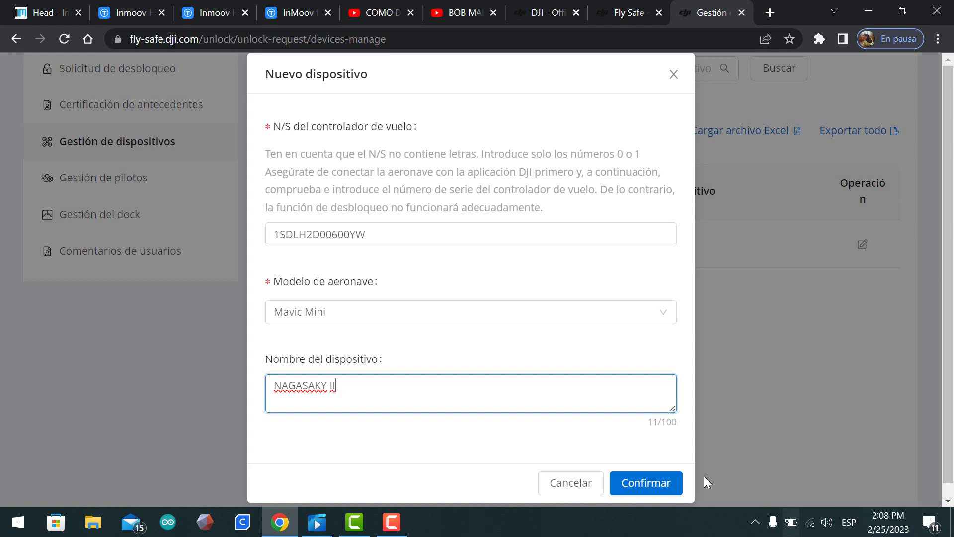
{"action": "left_click", "coordinate": [665, 489]}
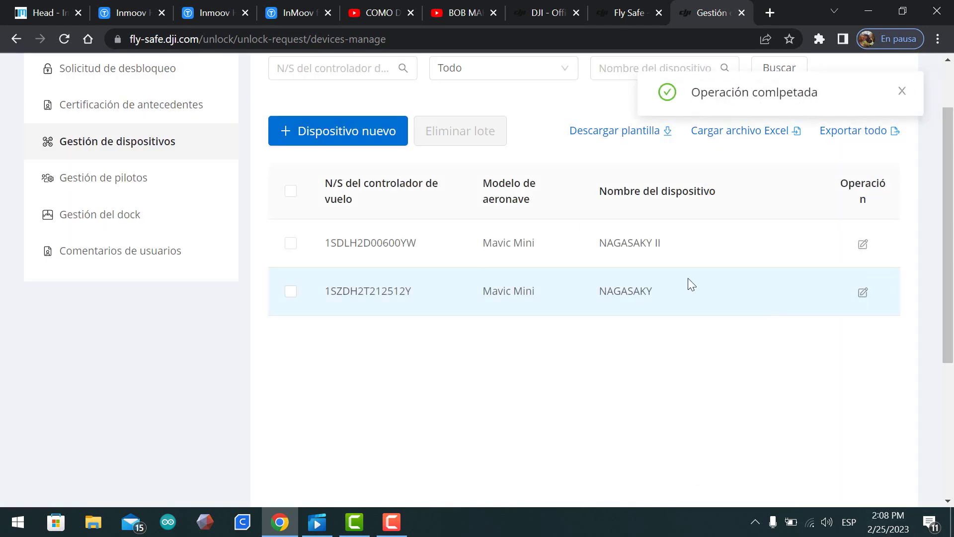
Step: Delete the older Mavic Mini device named NAGASAKY from the device list
{"action": "left_click", "coordinate": [291, 294]}
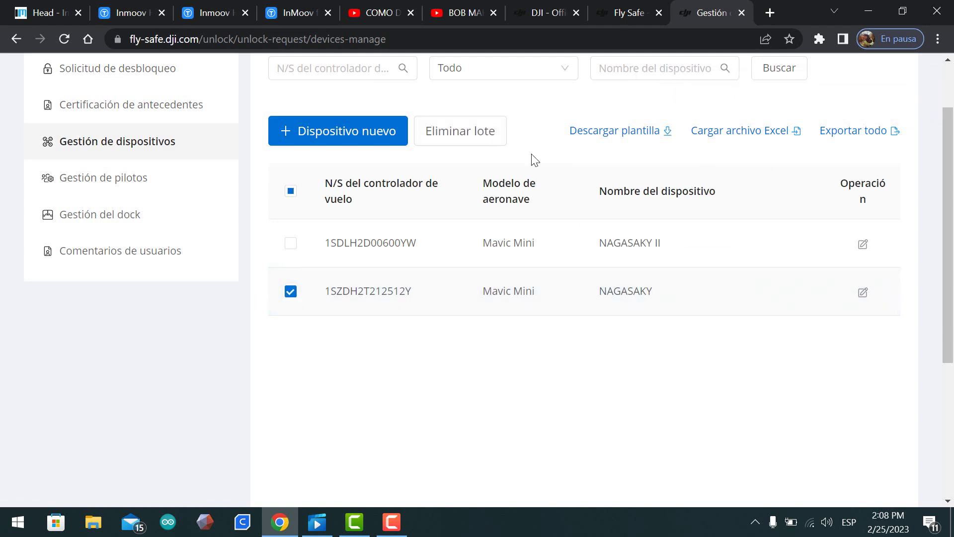
{"action": "left_click", "coordinate": [454, 132]}
{"action": "left_click", "coordinate": [566, 298]}
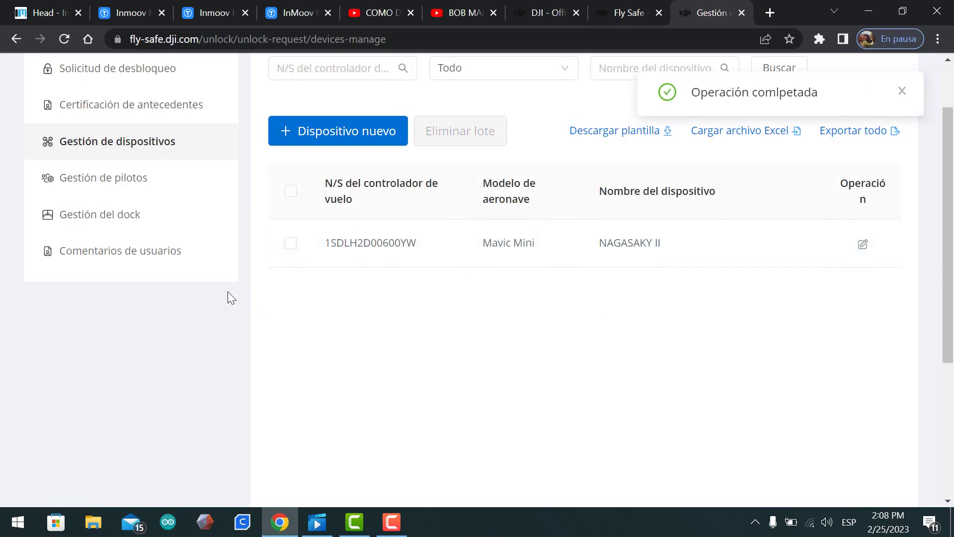
Step: Check the pilot list and begin a new unlock request, accepting the notice and choosing Desbloqueo de zona
{"action": "left_click", "coordinate": [156, 182]}
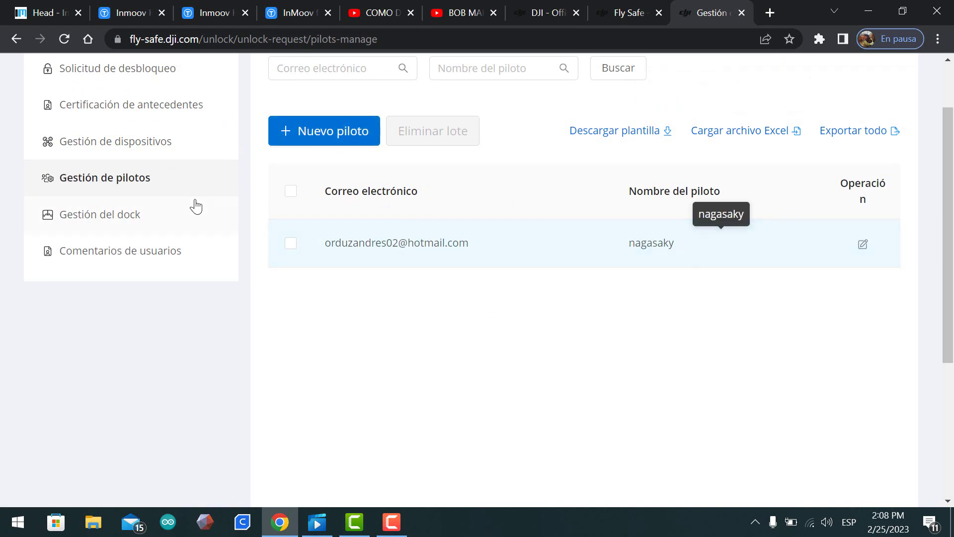
{"action": "left_click", "coordinate": [131, 74]}
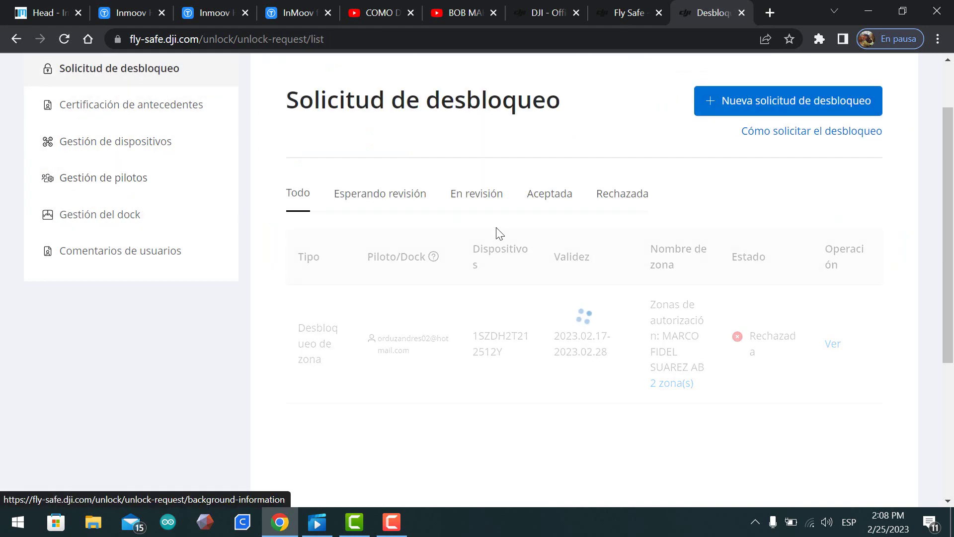
{"action": "left_click", "coordinate": [780, 106]}
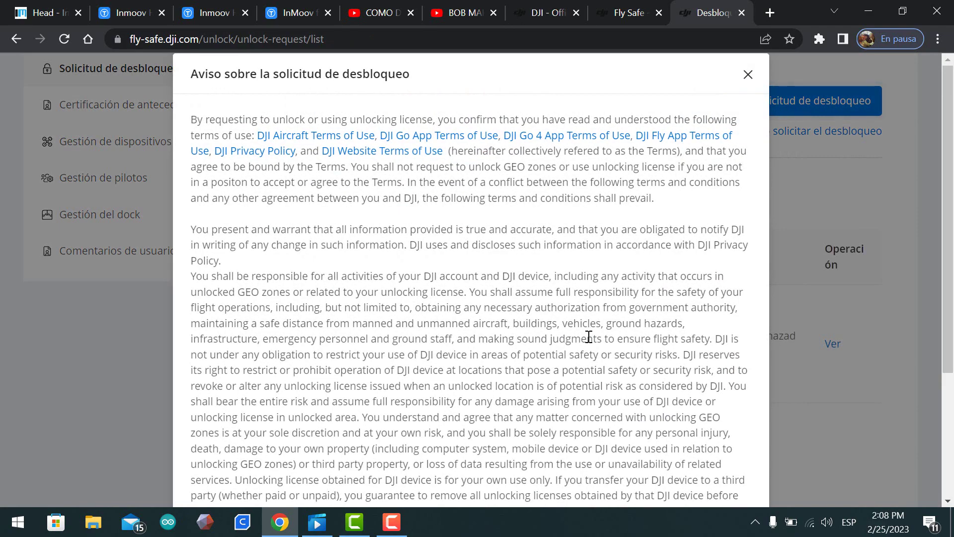
{"action": "scroll", "coordinate": [596, 335], "scroll_direction": "down", "scroll_amount": 3}
{"action": "left_click", "coordinate": [720, 469]}
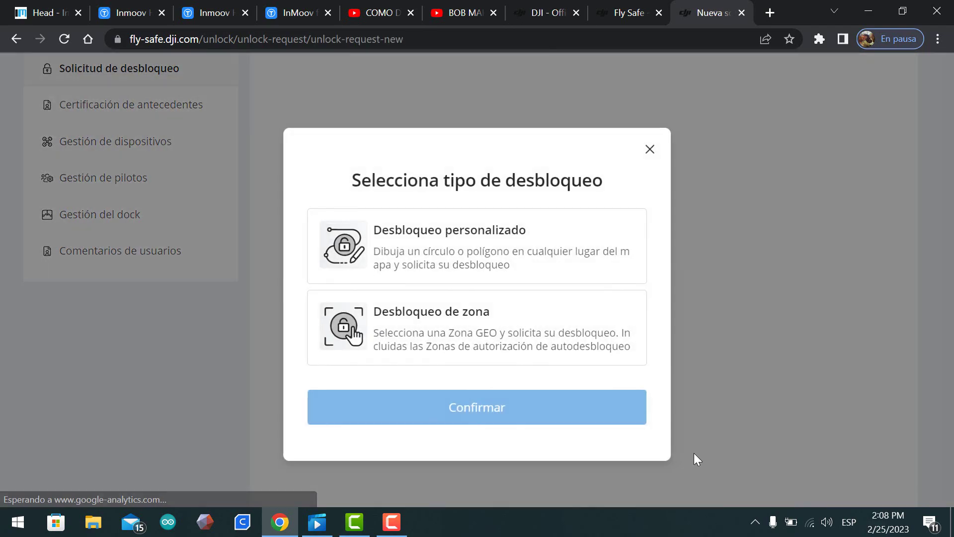
{"action": "left_click", "coordinate": [465, 349]}
{"action": "left_click", "coordinate": [479, 418]}
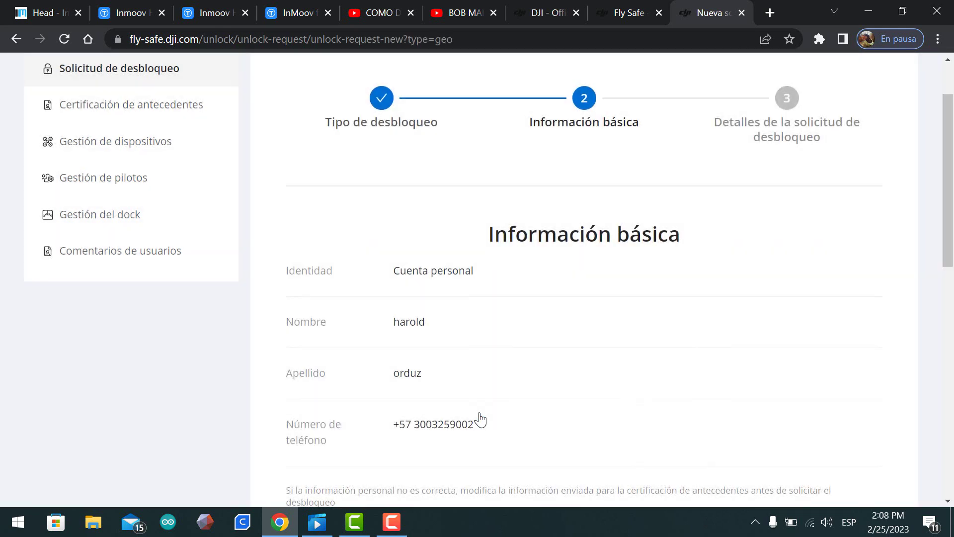
Step: Select the Mavic Mini model and add the NAGASAKY II device to the request's basic information
{"action": "scroll", "coordinate": [534, 386], "scroll_direction": "down", "scroll_amount": 2}
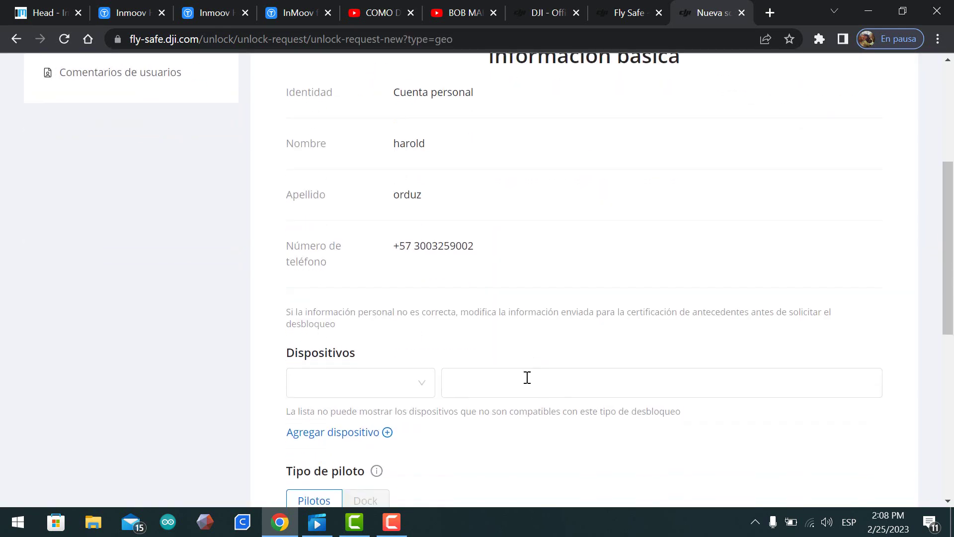
{"action": "scroll", "coordinate": [477, 362], "scroll_direction": "down", "scroll_amount": 1}
{"action": "left_click", "coordinate": [432, 344]}
{"action": "left_click", "coordinate": [374, 377]}
{"action": "left_click", "coordinate": [513, 330]}
{"action": "left_click", "coordinate": [577, 379]}
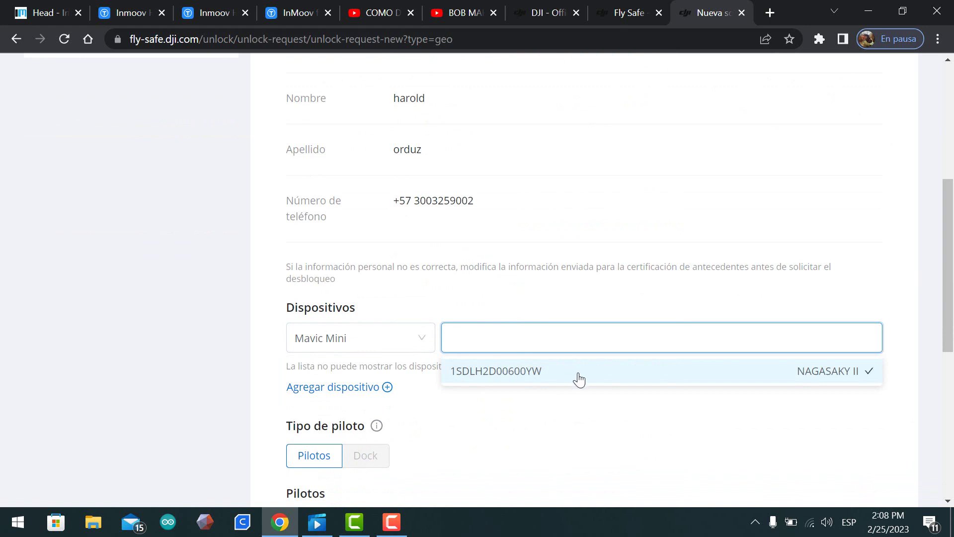
Step: Add the registered pilot nagasaky to the request and continue to the unlock request details
{"action": "scroll", "coordinate": [503, 441], "scroll_direction": "down", "scroll_amount": 3}
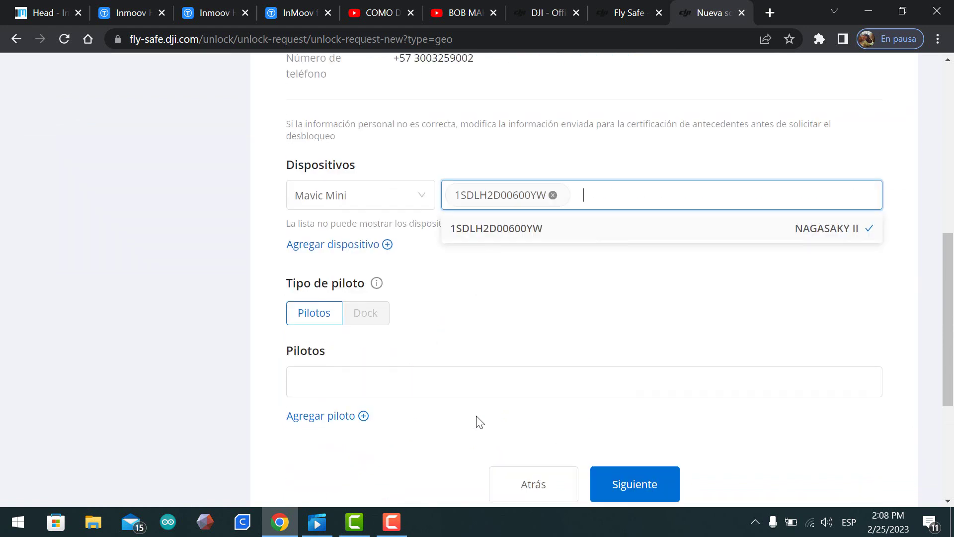
{"action": "left_click", "coordinate": [345, 373]}
{"action": "left_click", "coordinate": [366, 419]}
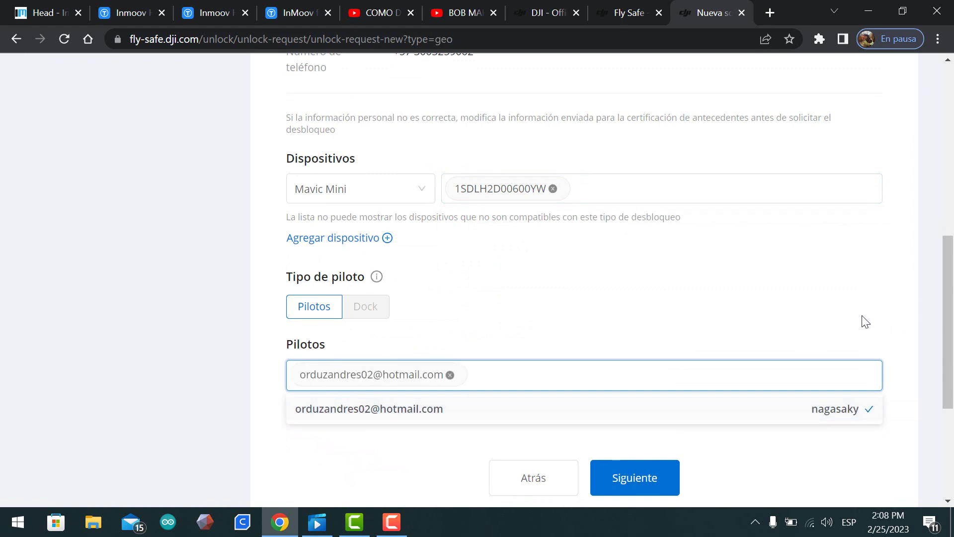
{"action": "scroll", "coordinate": [696, 382], "scroll_direction": "down", "scroll_amount": 2}
{"action": "left_click", "coordinate": [646, 409]}
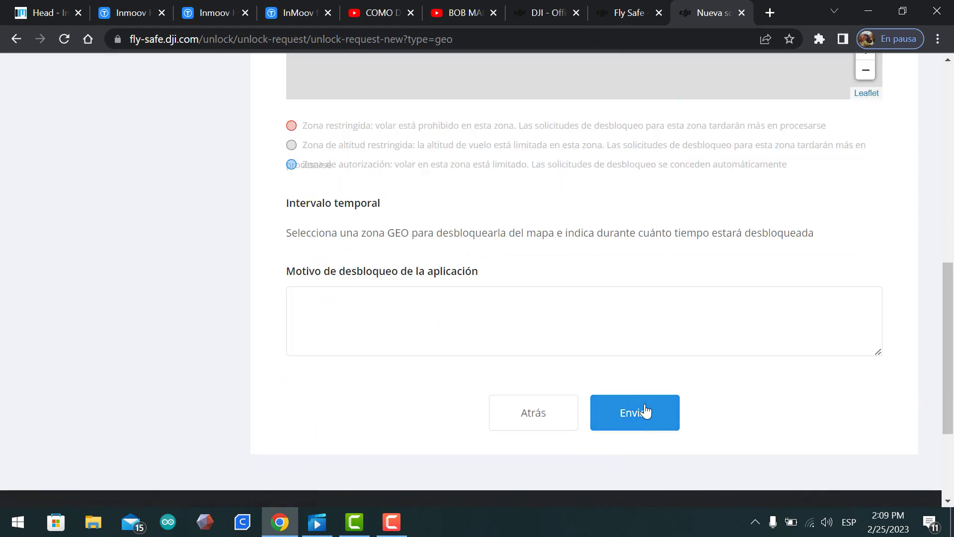
Step: Enter "SOBREVUELO EDIFICIO SAE , ACTUALIZACION BASE DE DATOS ESTADO DE EDIFICACION ACTUAL" as the reason for the unlock
{"action": "left_click", "coordinate": [458, 320]}
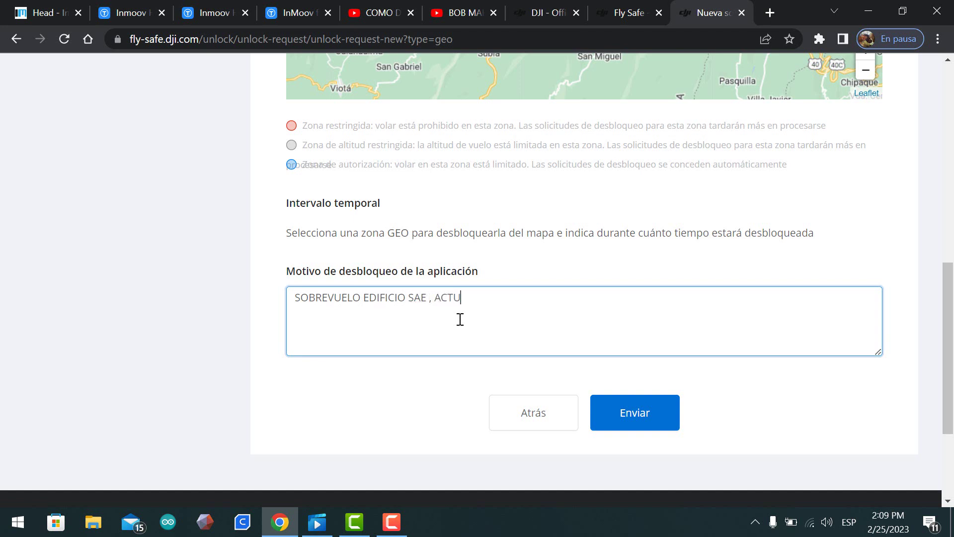
{"action": "type", "text": "N BASE DE DATOS ESTADO DE EF"}
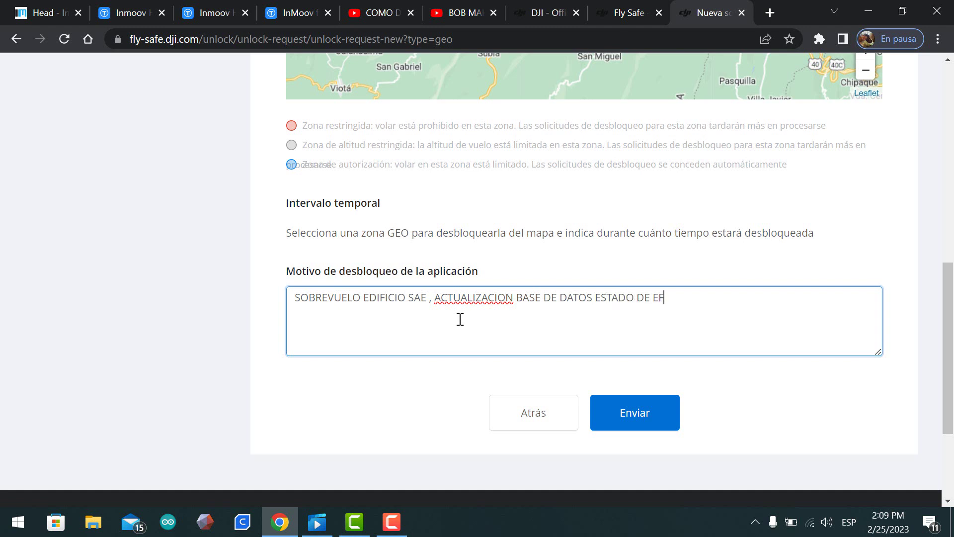
{"action": "key", "text": "BackSpace"}
{"action": "type", "text": "DIFICACION ACTUAL"}
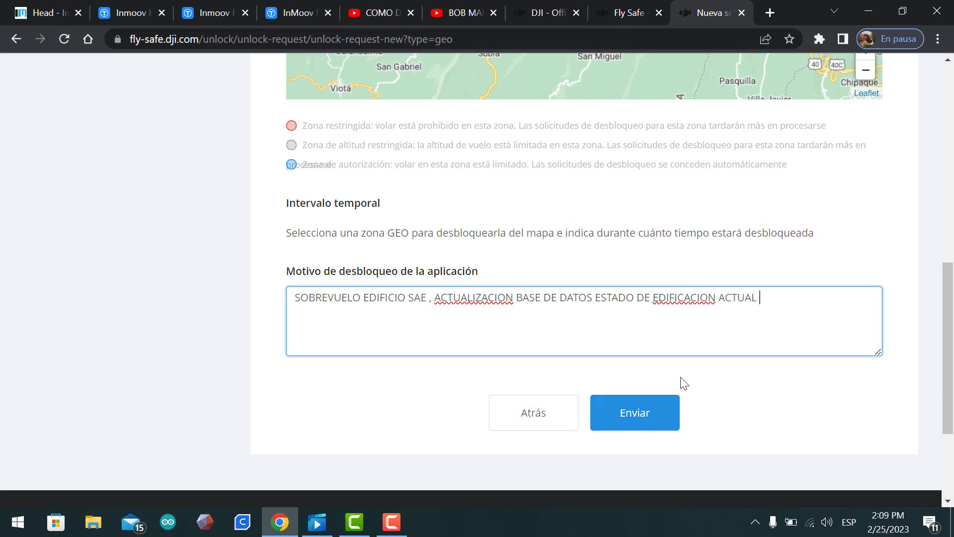
Step: Locate Cali on the GEO zone map of Colombia, starting from the Bogotá area
{"action": "scroll", "coordinate": [616, 340], "scroll_direction": "up", "scroll_amount": 4}
{"action": "scroll", "coordinate": [569, 239], "scroll_direction": "up", "scroll_amount": 2}
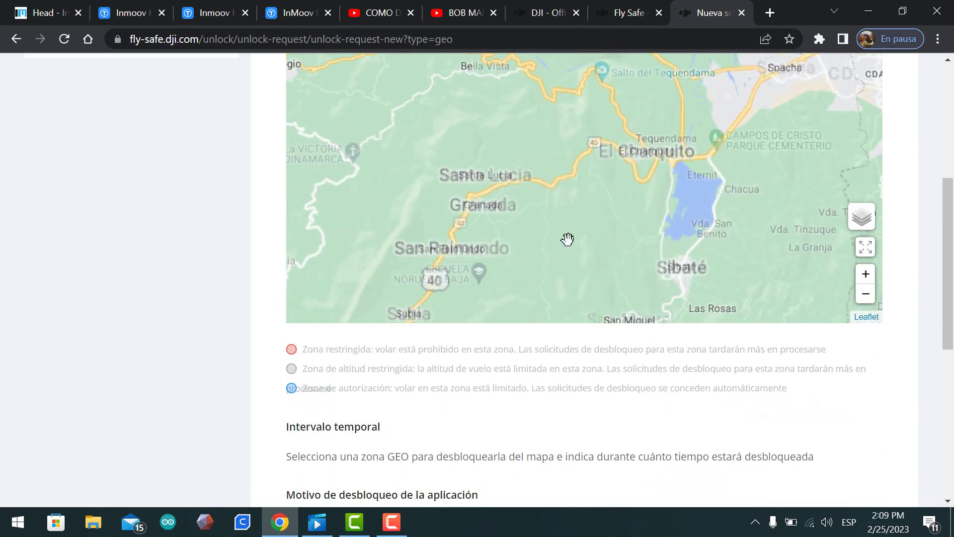
{"action": "scroll", "coordinate": [557, 222], "scroll_direction": "down", "scroll_amount": 3}
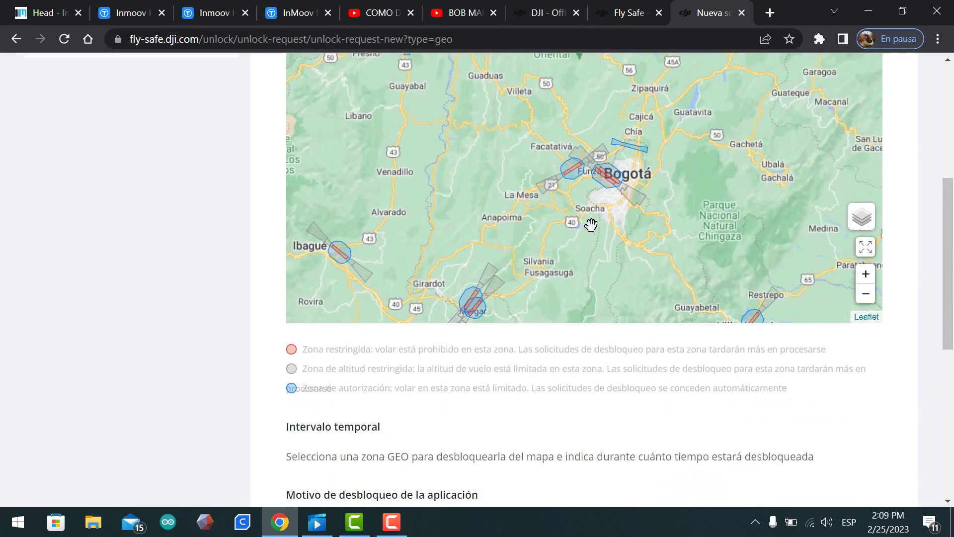
{"action": "left_click_drag", "start_coordinate": [590, 226], "coordinate": [607, 104]}
{"action": "left_click", "coordinate": [532, 230]}
{"action": "scroll", "coordinate": [494, 278], "scroll_direction": "down", "scroll_amount": 3}
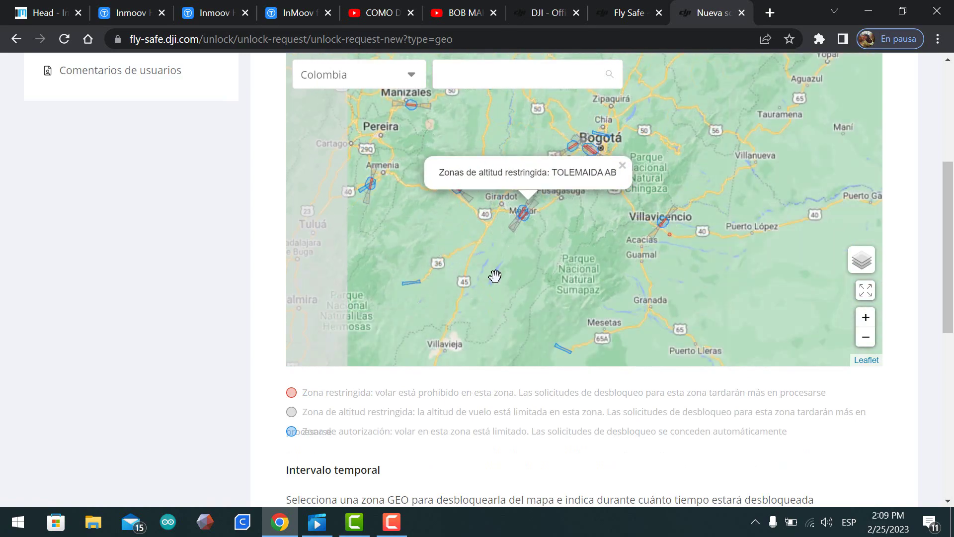
{"action": "left_click_drag", "start_coordinate": [475, 293], "coordinate": [546, 169]}
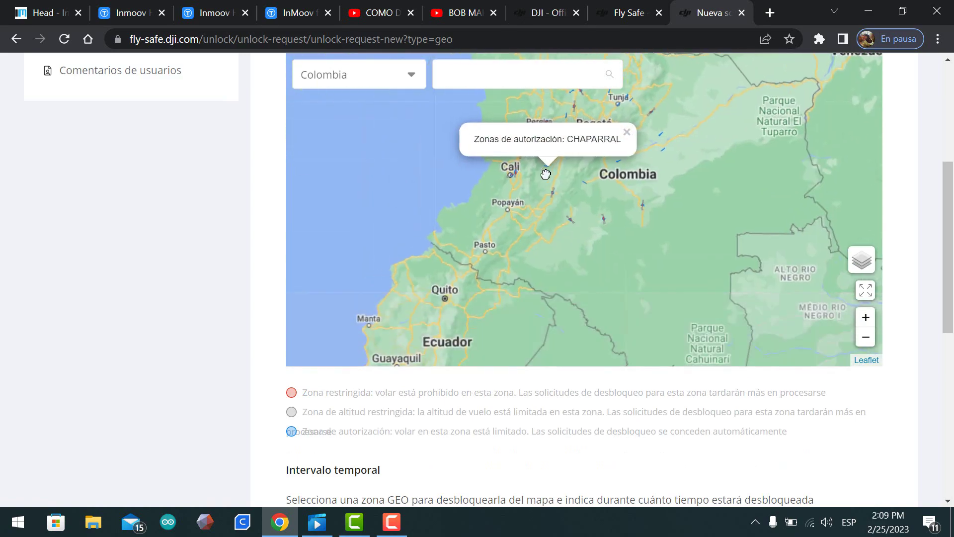
{"action": "scroll", "coordinate": [509, 164], "scroll_direction": "up", "scroll_amount": 3}
{"action": "left_click", "coordinate": [517, 158]}
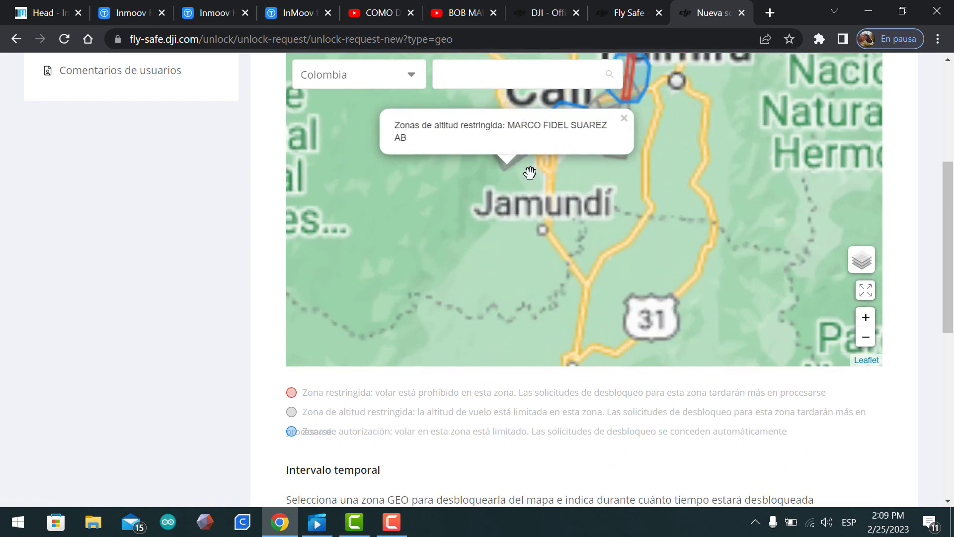
{"action": "scroll", "coordinate": [537, 181], "scroll_direction": "up", "scroll_amount": 2}
{"action": "left_click_drag", "start_coordinate": [556, 183], "coordinate": [522, 297]}
{"action": "scroll", "coordinate": [520, 281], "scroll_direction": "up", "scroll_amount": 2}
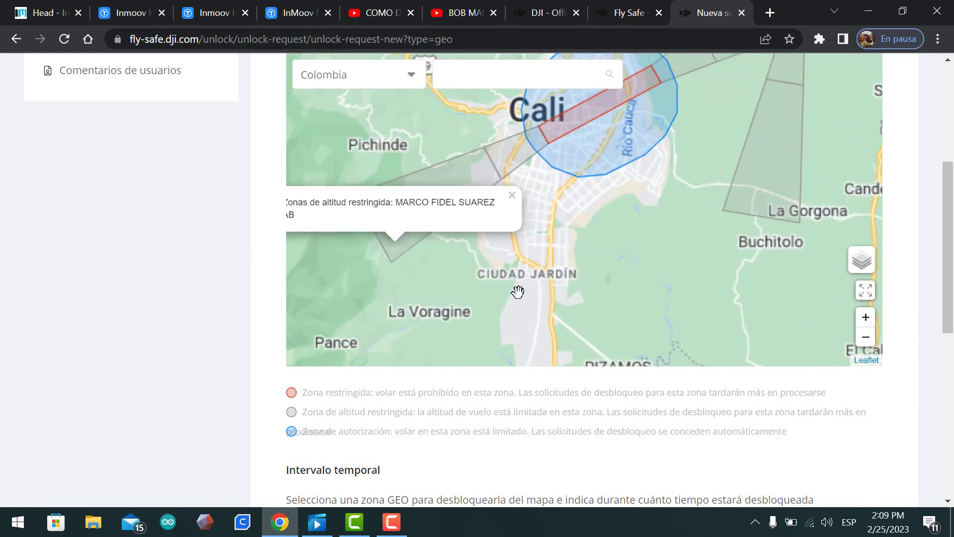
Step: Examine Cali's streets around San Fernando and Tequendama and identify the MARCO FIDEL SUAREZ AB zone next to them
{"action": "scroll", "coordinate": [541, 209], "scroll_direction": "up", "scroll_amount": 2}
{"action": "left_click_drag", "start_coordinate": [449, 132], "coordinate": [506, 296]}
{"action": "left_click_drag", "start_coordinate": [507, 110], "coordinate": [507, 297]}
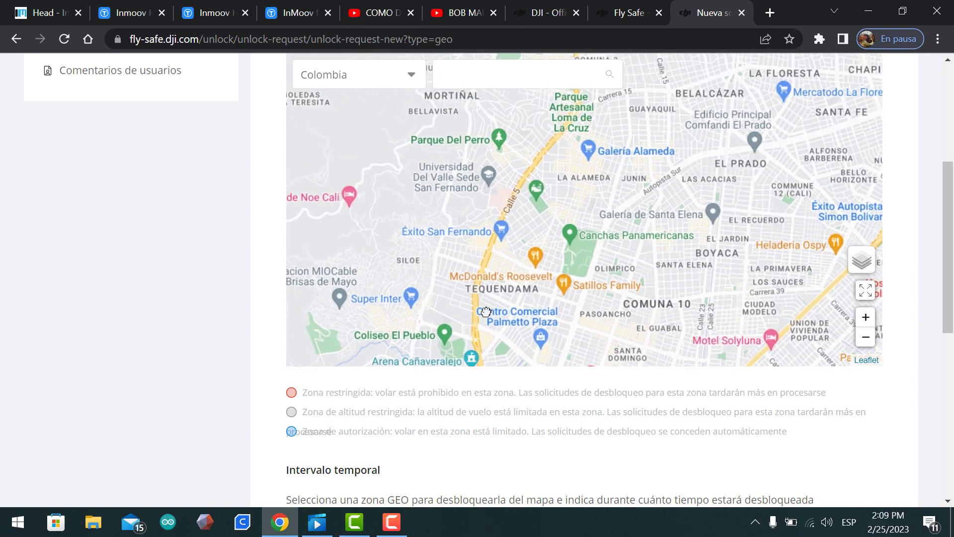
{"action": "left_click_drag", "start_coordinate": [551, 163], "coordinate": [555, 301]}
{"action": "left_click_drag", "start_coordinate": [578, 198], "coordinate": [537, 75]}
{"action": "scroll", "coordinate": [506, 286], "scroll_direction": "down", "scroll_amount": 1}
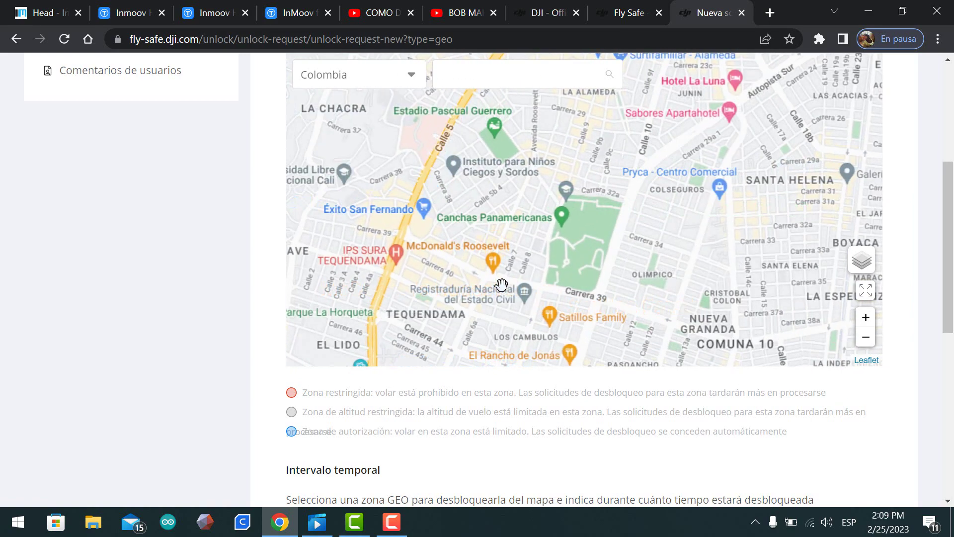
{"action": "scroll", "coordinate": [495, 281], "scroll_direction": "down", "scroll_amount": 2}
{"action": "left_click", "coordinate": [515, 258]}
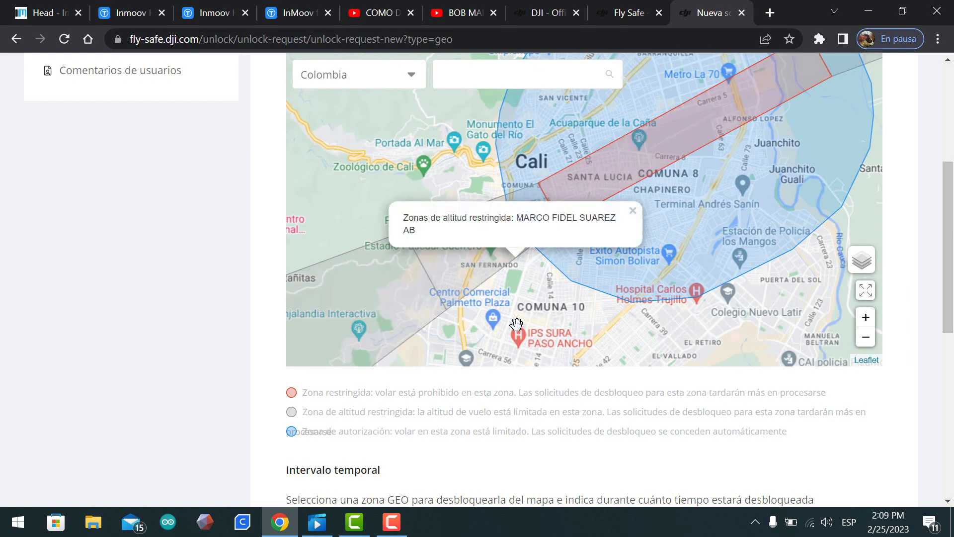
Step: Select the authorization zone MARCO FIDEL SUAREZ AB over Cali for the unlock request
{"action": "left_click_drag", "start_coordinate": [515, 315], "coordinate": [575, 226]}
{"action": "left_click", "coordinate": [630, 179]}
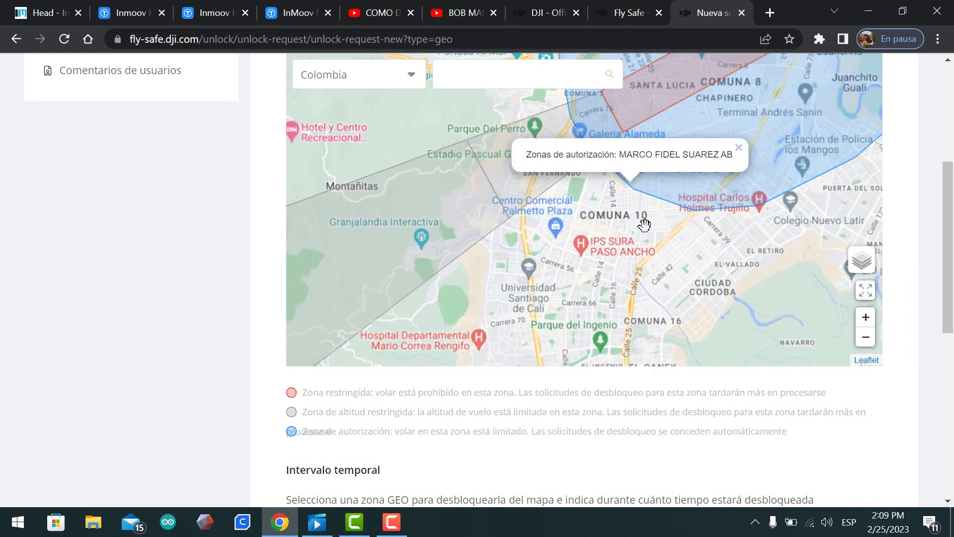
{"action": "scroll", "coordinate": [583, 228], "scroll_direction": "up", "scroll_amount": 1}
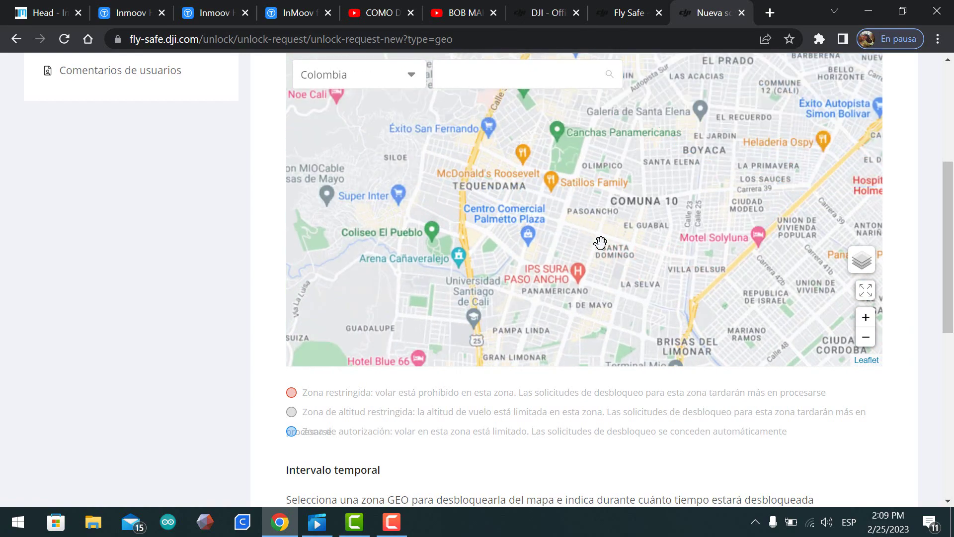
{"action": "scroll", "coordinate": [602, 238], "scroll_direction": "down", "scroll_amount": 1}
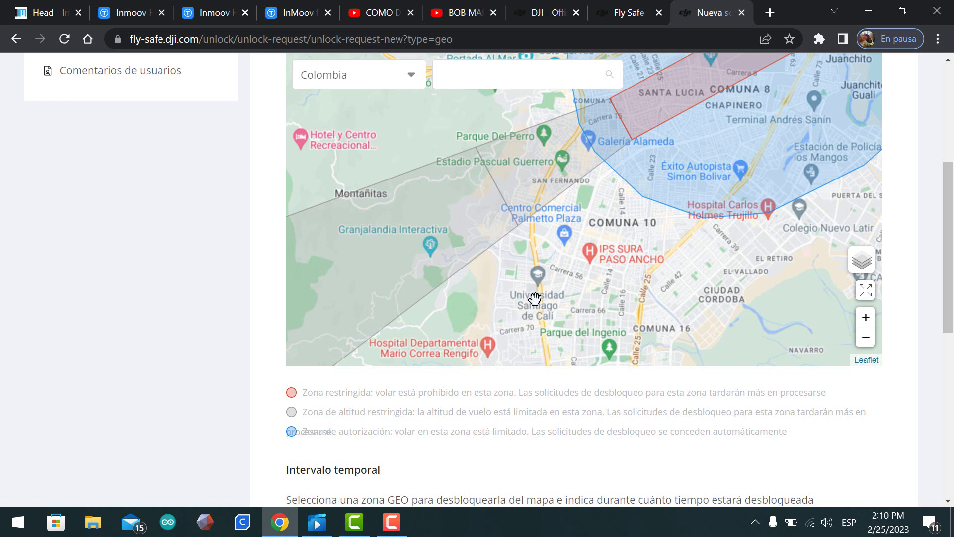
{"action": "left_click", "coordinate": [634, 177]}
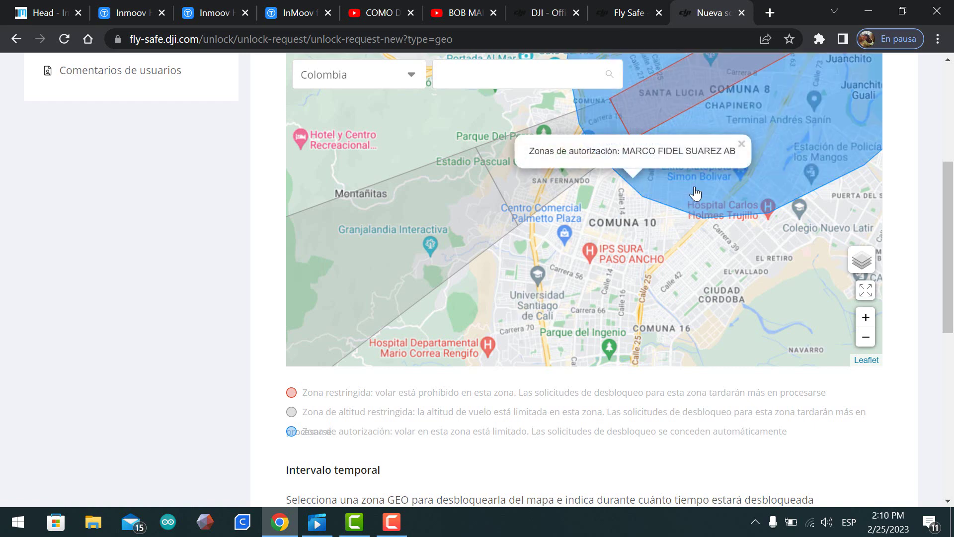
{"action": "left_click", "coordinate": [694, 193]}
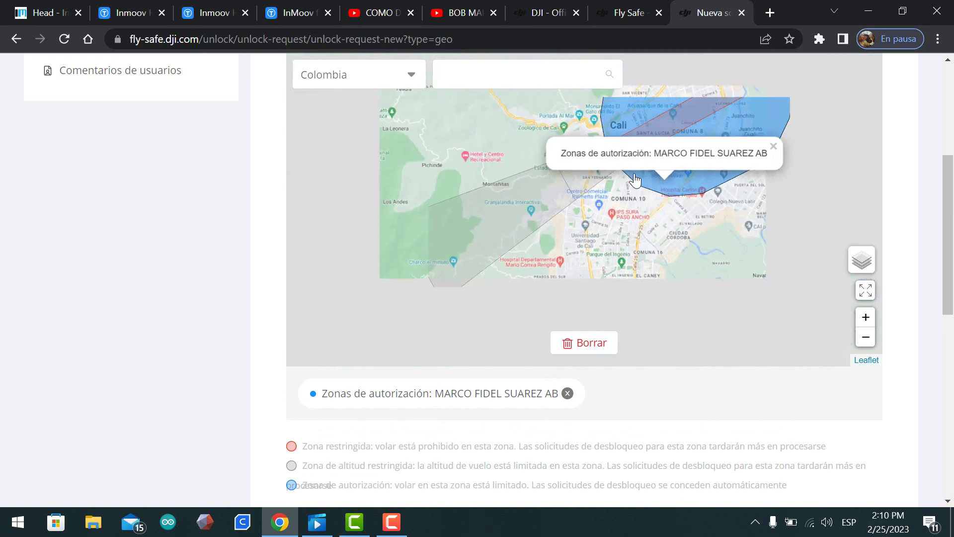
Step: Examine the map streets inside the selected zone, from Santa Elena and Alameda to Parque San Antonio
{"action": "scroll", "coordinate": [635, 179], "scroll_direction": "up", "scroll_amount": 5}
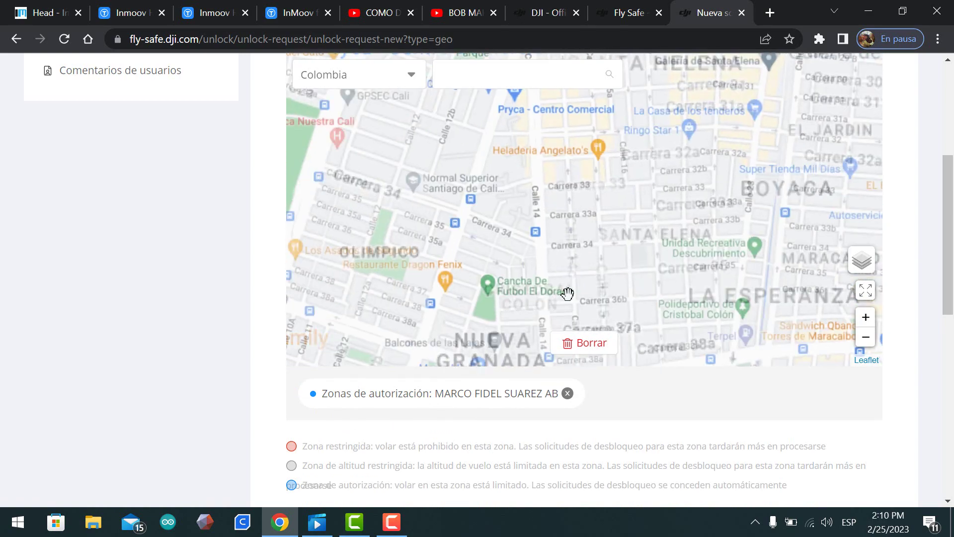
{"action": "left_click_drag", "start_coordinate": [641, 227], "coordinate": [647, 353]}
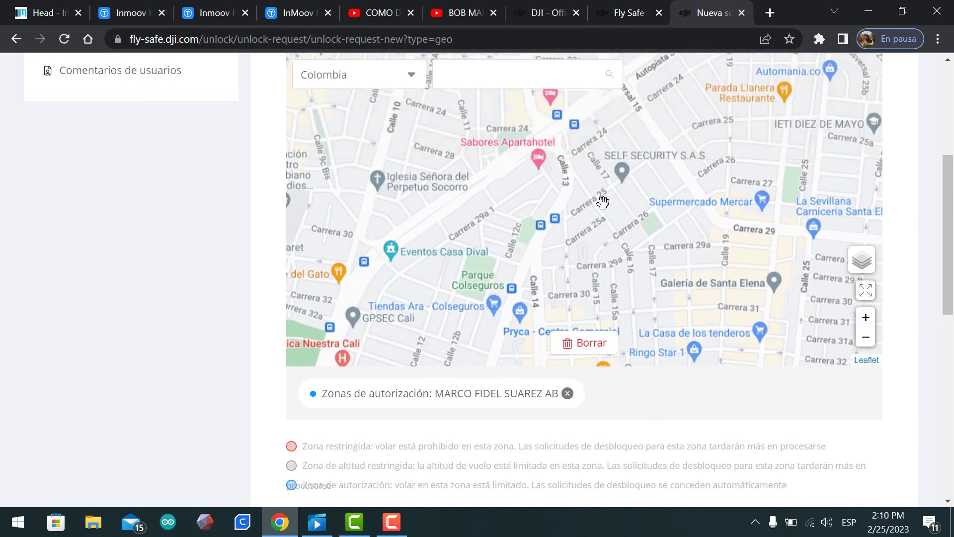
{"action": "left_click_drag", "start_coordinate": [603, 202], "coordinate": [614, 309]}
{"action": "left_click_drag", "start_coordinate": [634, 202], "coordinate": [863, 281]}
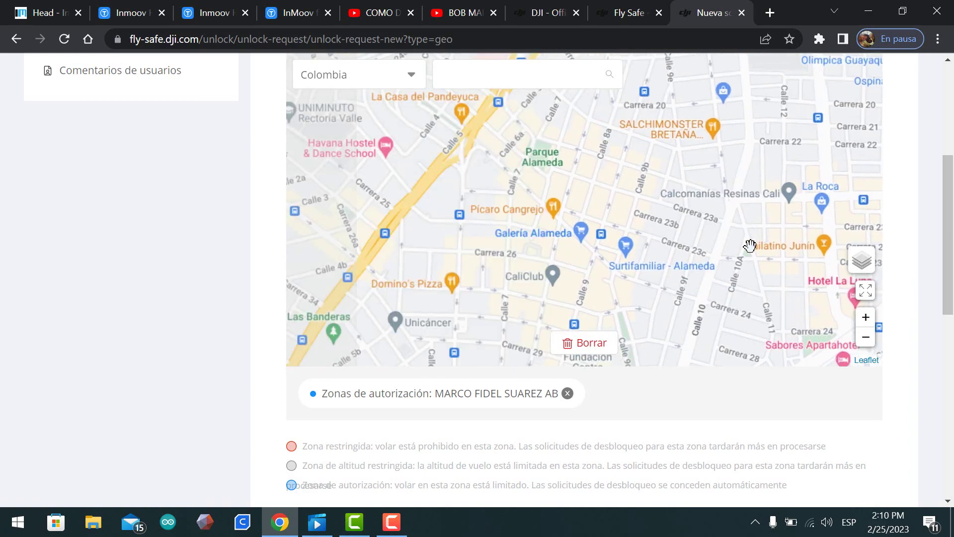
{"action": "scroll", "coordinate": [640, 178], "scroll_direction": "up", "scroll_amount": 1}
{"action": "scroll", "coordinate": [639, 177], "scroll_direction": "down", "scroll_amount": 1}
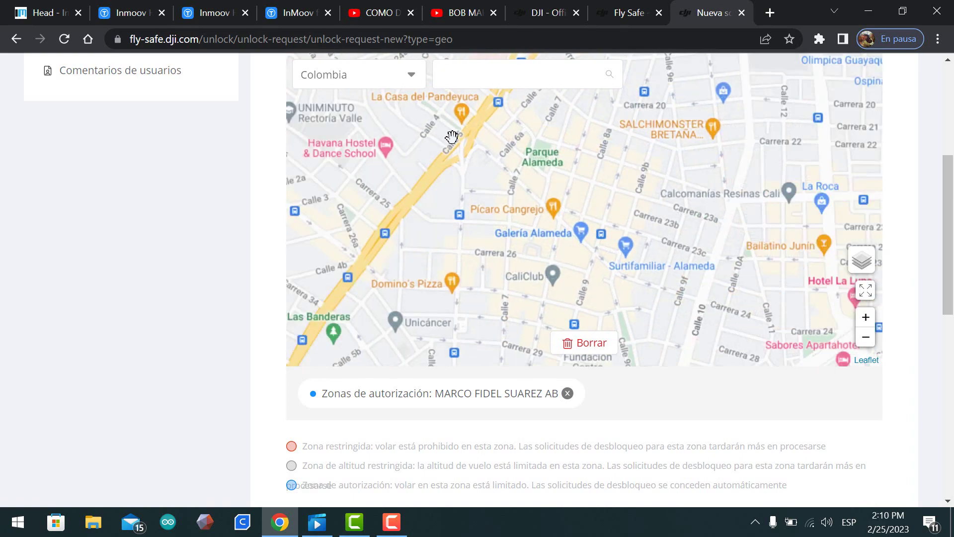
{"action": "left_click_drag", "start_coordinate": [452, 137], "coordinate": [850, 398]}
{"action": "left_click_drag", "start_coordinate": [600, 166], "coordinate": [640, 264]}
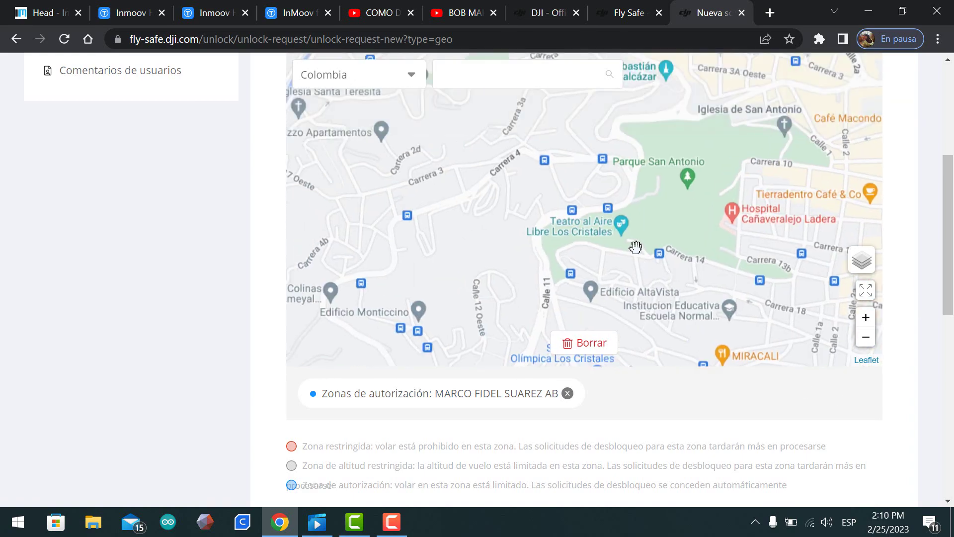
{"action": "scroll", "coordinate": [635, 248], "scroll_direction": "up", "scroll_amount": 1}
{"action": "scroll", "coordinate": [657, 246], "scroll_direction": "down", "scroll_amount": 2}
{"action": "scroll", "coordinate": [660, 240], "scroll_direction": "down", "scroll_amount": 2}
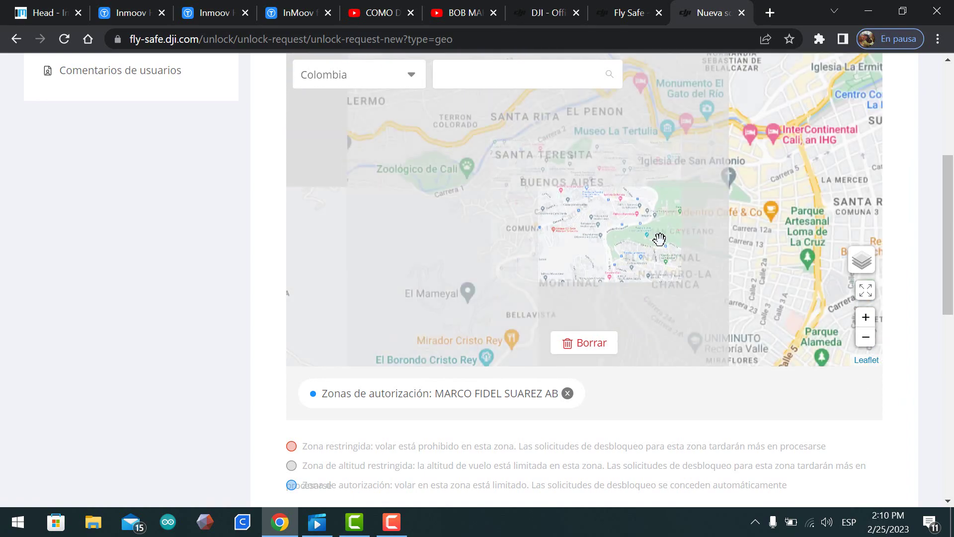
{"action": "left_click_drag", "start_coordinate": [709, 240], "coordinate": [519, 121]}
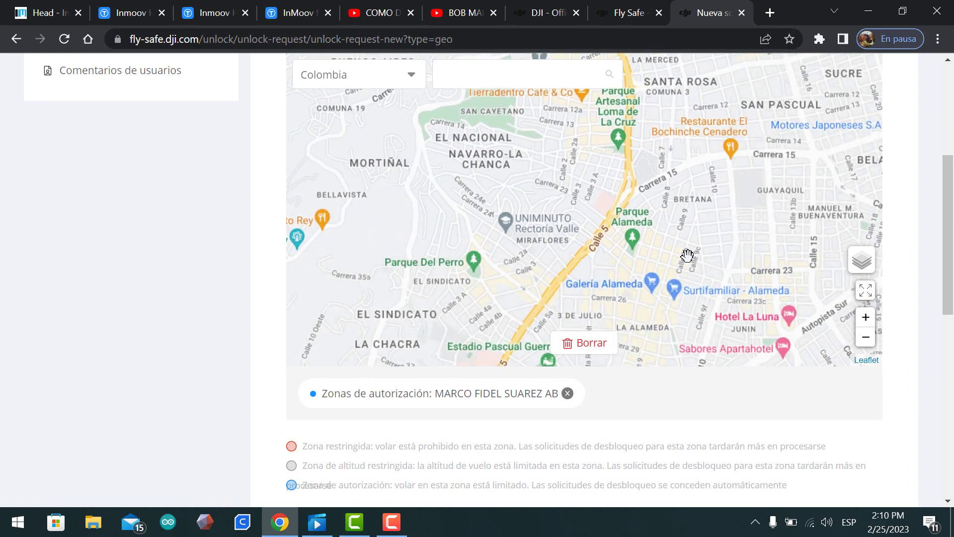
Step: Locate the flight site's surroundings along Avenida Roosevelt, near Carrera 38 and the Fiscalía, on the zone map
{"action": "left_click_drag", "start_coordinate": [688, 255], "coordinate": [556, 126]}
{"action": "left_click_drag", "start_coordinate": [503, 313], "coordinate": [620, 186]}
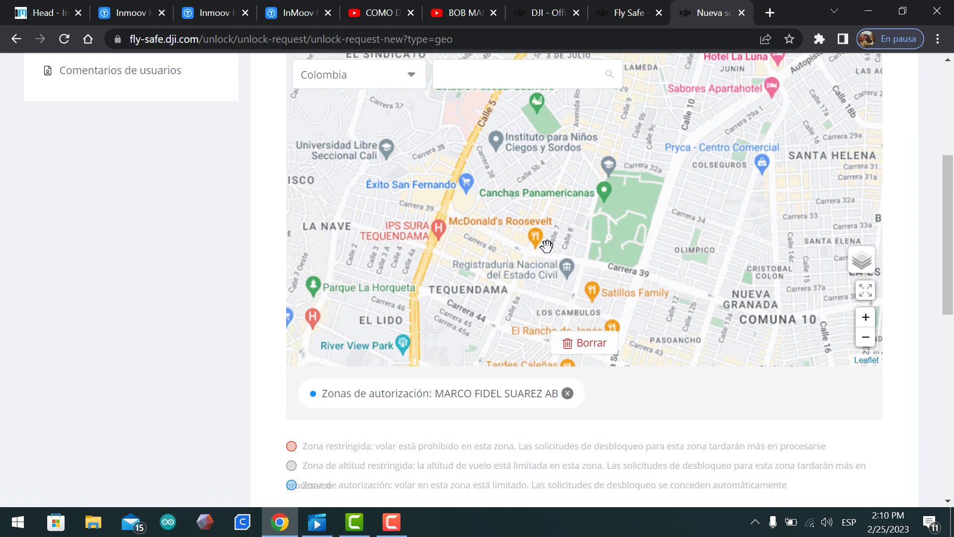
{"action": "scroll", "coordinate": [544, 231], "scroll_direction": "down", "scroll_amount": 1}
{"action": "scroll", "coordinate": [540, 234], "scroll_direction": "up", "scroll_amount": 3}
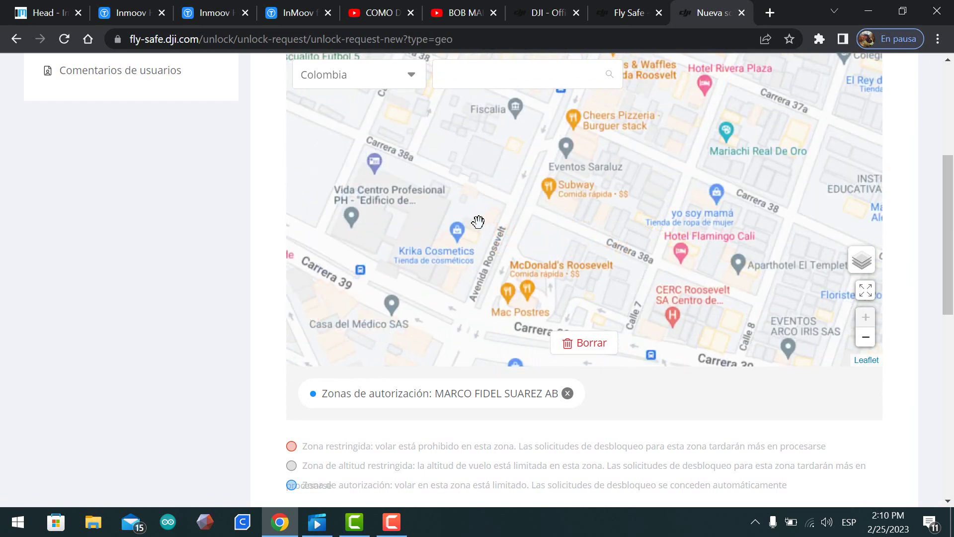
{"action": "left_click_drag", "start_coordinate": [506, 154], "coordinate": [566, 201]}
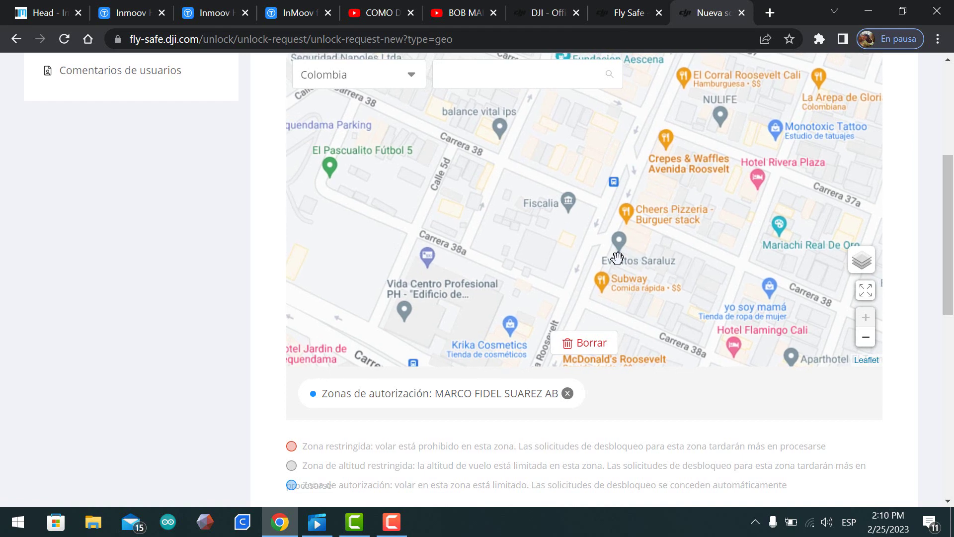
{"action": "left_click_drag", "start_coordinate": [609, 289], "coordinate": [592, 291]}
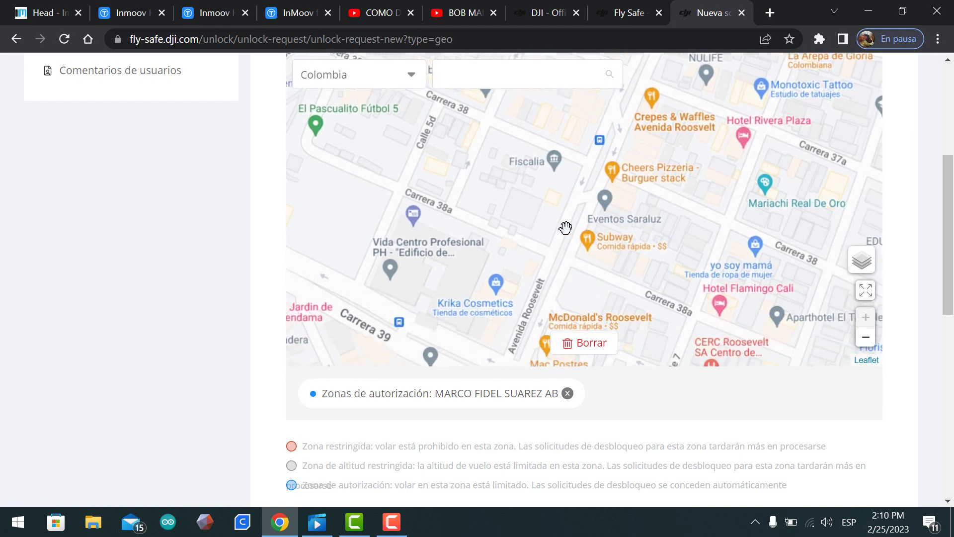
{"action": "scroll", "coordinate": [571, 210], "scroll_direction": "down", "scroll_amount": 1}
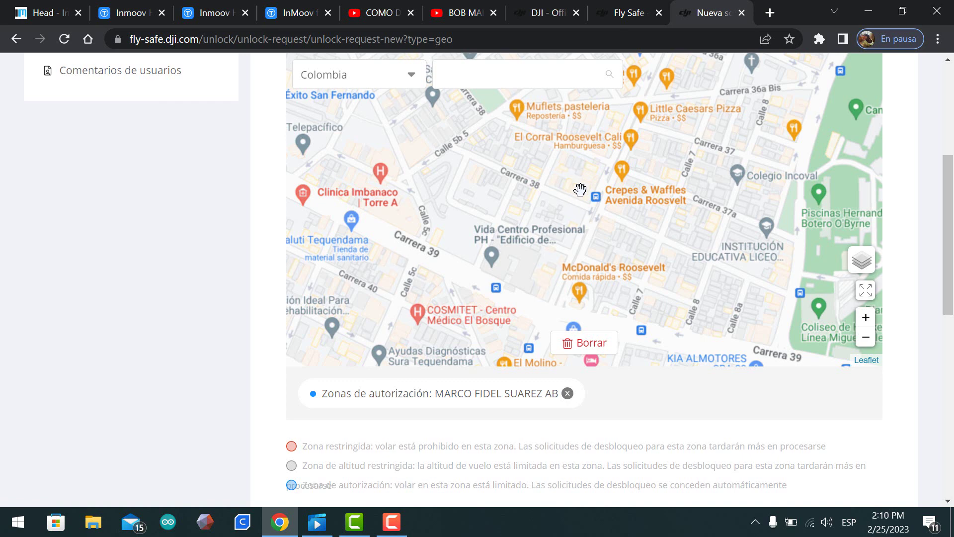
{"action": "scroll", "coordinate": [590, 309], "scroll_direction": "down", "scroll_amount": 1}
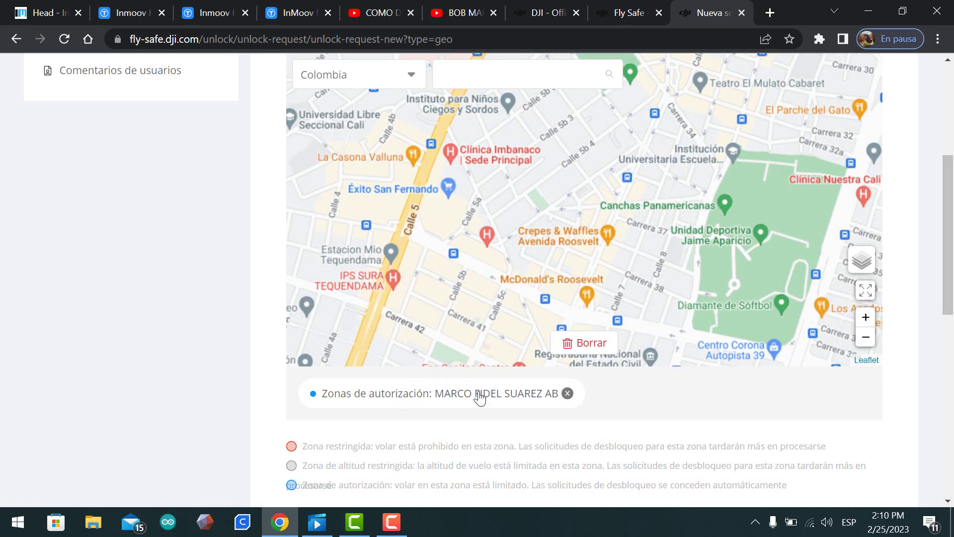
{"action": "scroll", "coordinate": [596, 253], "scroll_direction": "down", "scroll_amount": 2}
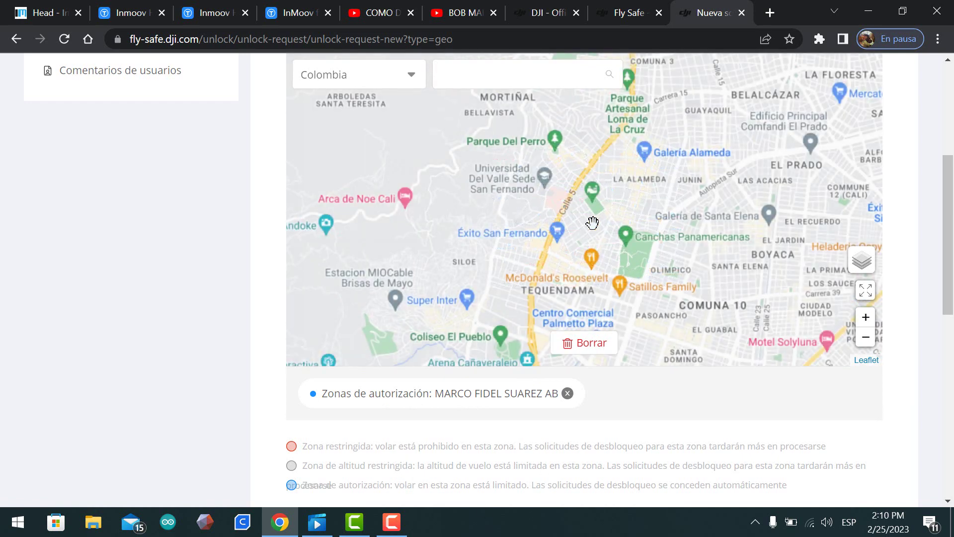
Step: Identify the authorization zone over Cali and the restricted-altitude zone adjoining its southwest edge
{"action": "left_click", "coordinate": [604, 183]}
{"action": "left_click", "coordinate": [675, 181]}
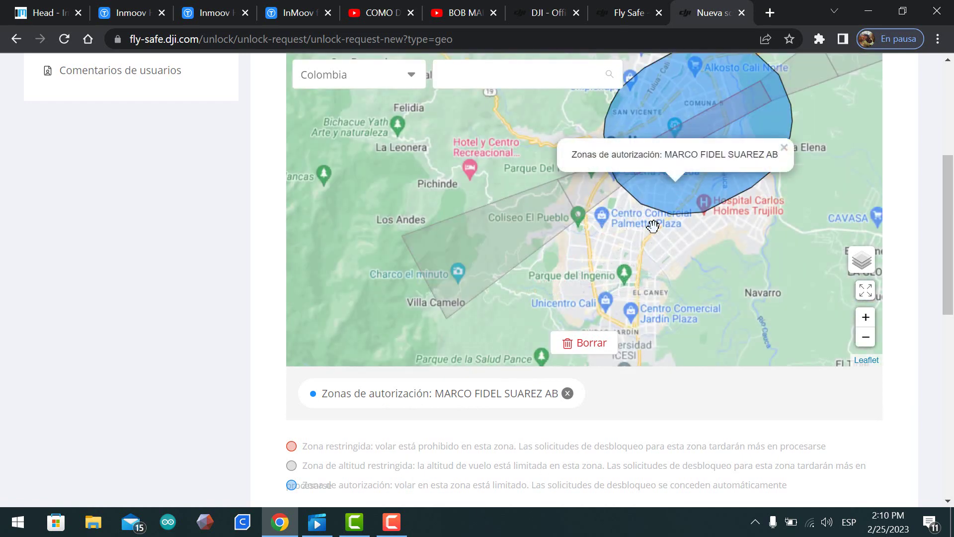
{"action": "left_click", "coordinate": [607, 196]}
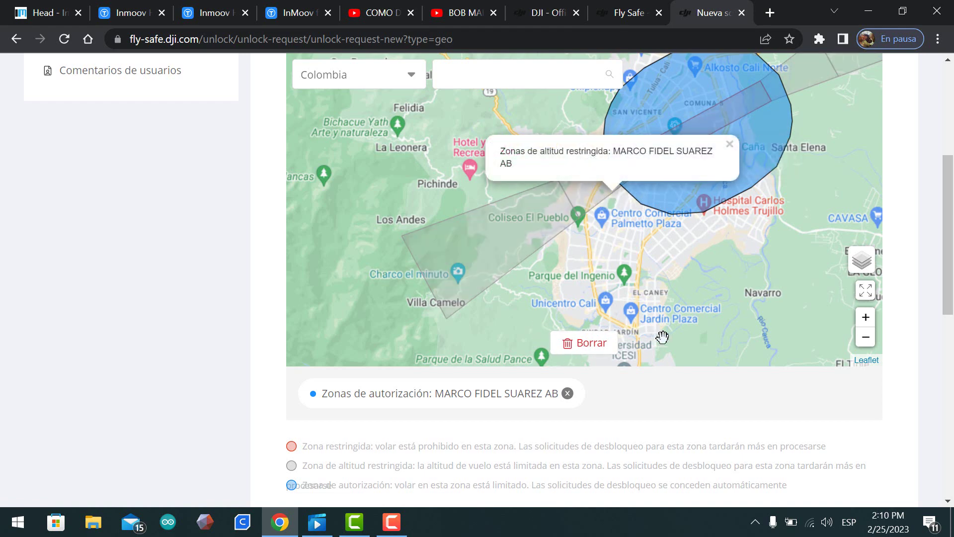
{"action": "left_click_drag", "start_coordinate": [656, 331], "coordinate": [652, 327]}
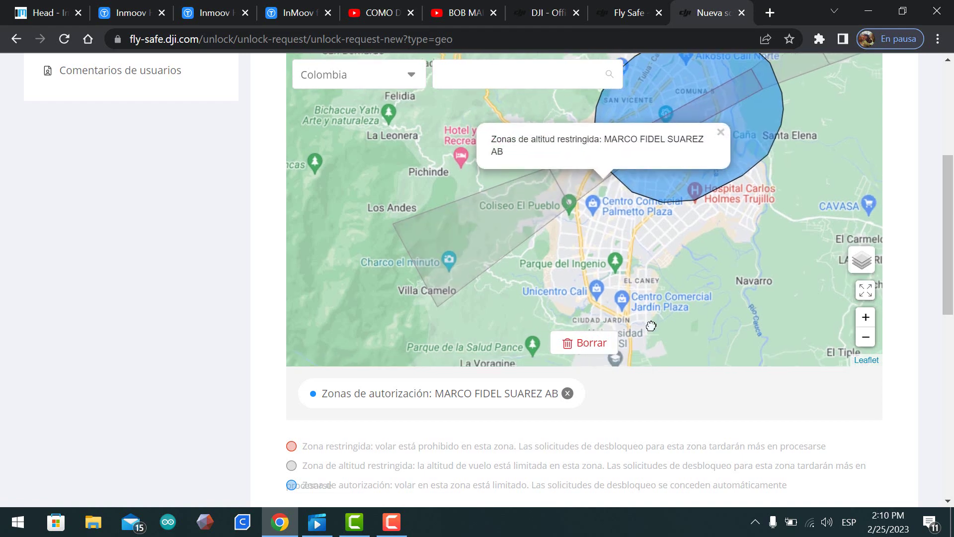
Step: Try adding the restricted-altitude zone MARCO FIDEL SUAREZ AB southwest of Cali, and remove it from the selection
{"action": "left_click", "coordinate": [529, 226]}
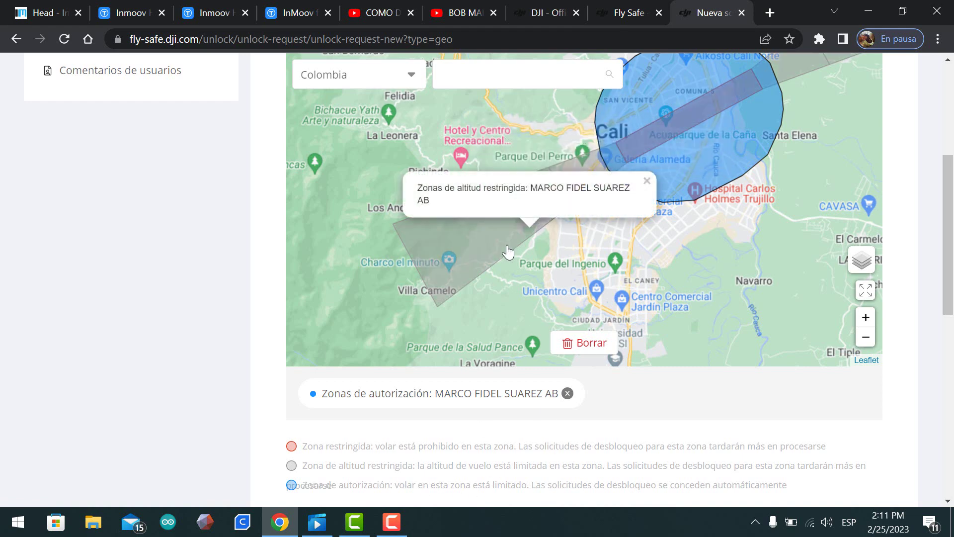
{"action": "left_click", "coordinate": [499, 252]}
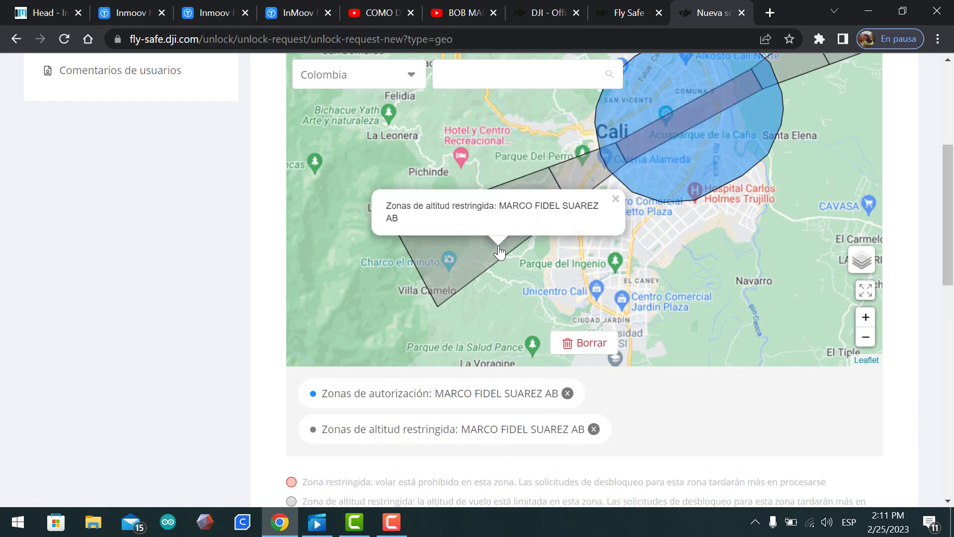
{"action": "left_click", "coordinate": [500, 252]}
{"action": "left_click", "coordinate": [698, 195]}
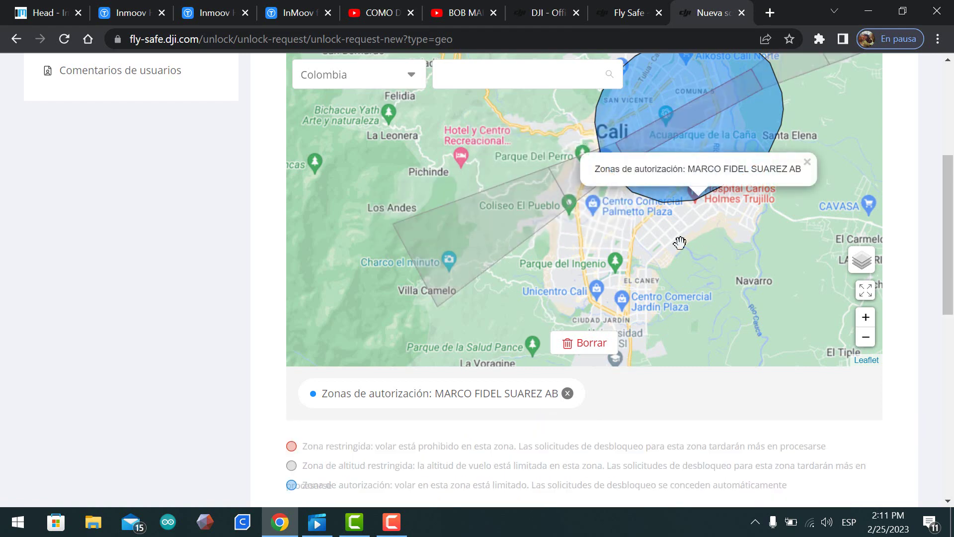
Step: Try 2023-02-26 as the start date of the unlock's time interval, and clear the date
{"action": "scroll", "coordinate": [672, 319], "scroll_direction": "down", "scroll_amount": 1}
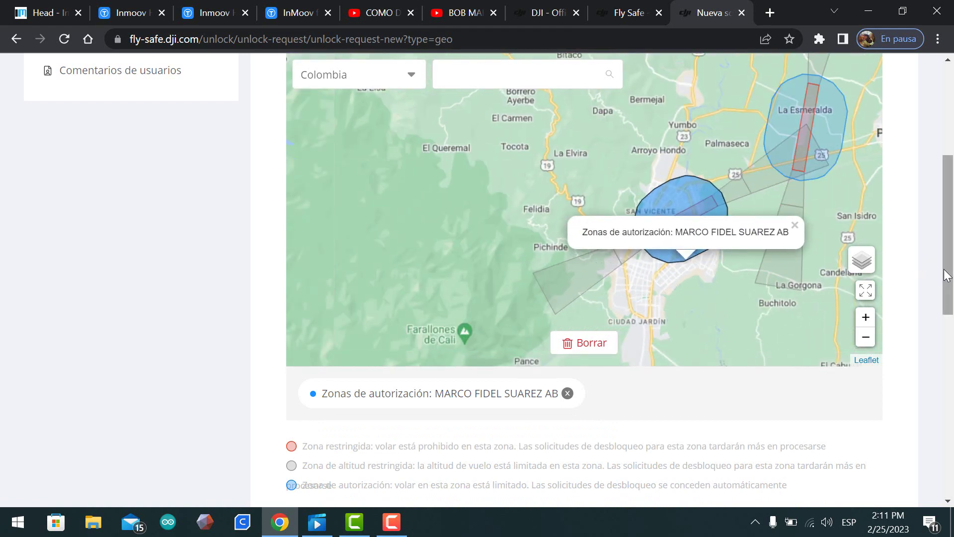
{"action": "scroll", "coordinate": [944, 274], "scroll_direction": "down", "scroll_amount": 5}
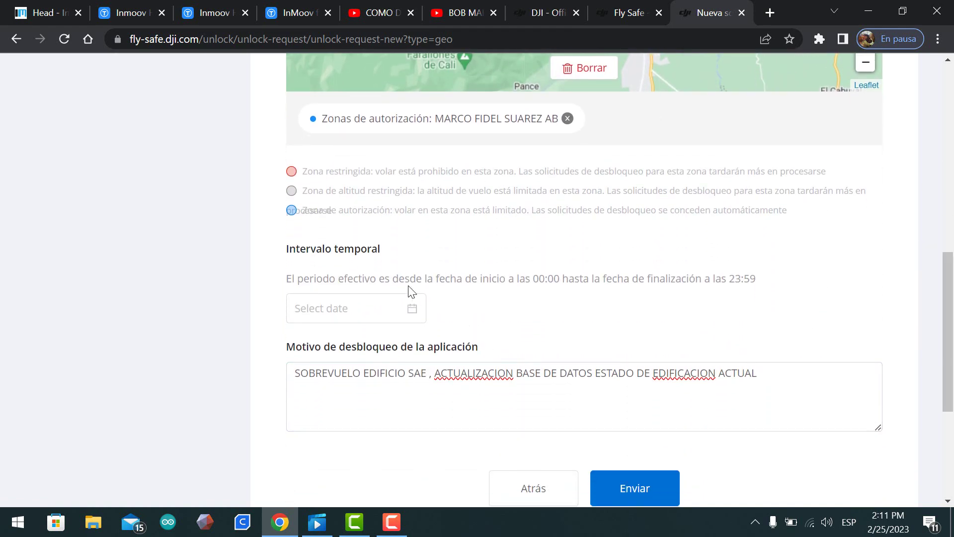
{"action": "left_click", "coordinate": [375, 311]}
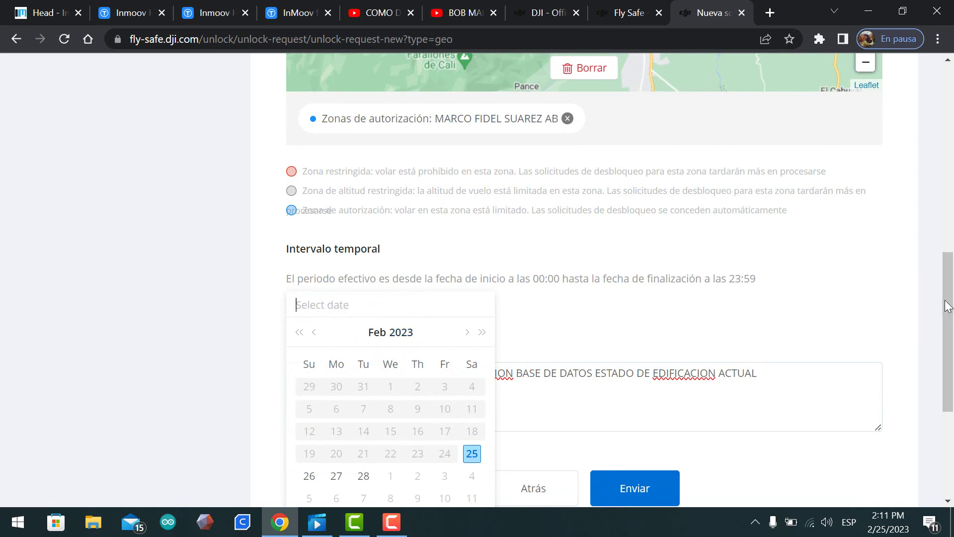
{"action": "scroll", "coordinate": [944, 311], "scroll_direction": "down", "scroll_amount": 1}
{"action": "left_click", "coordinate": [410, 246]}
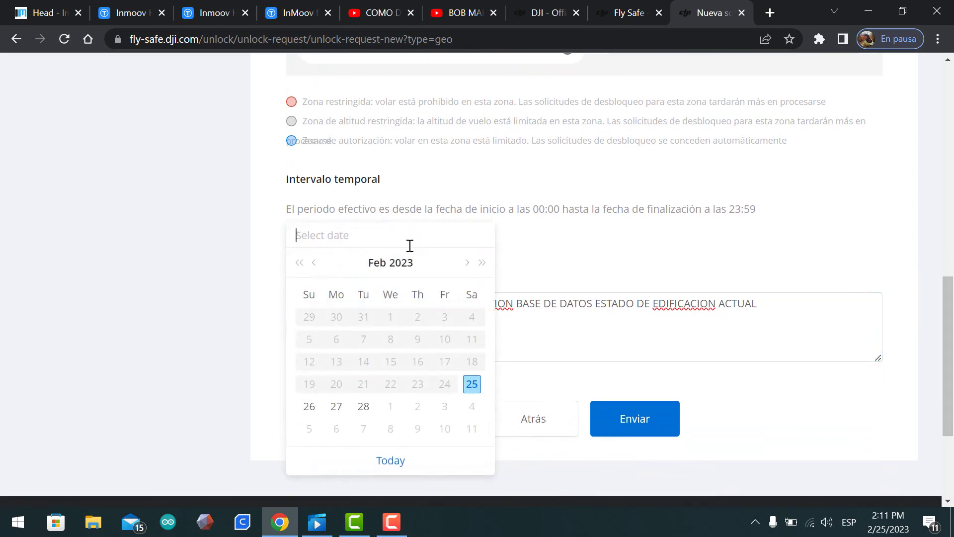
{"action": "left_click", "coordinate": [307, 408]}
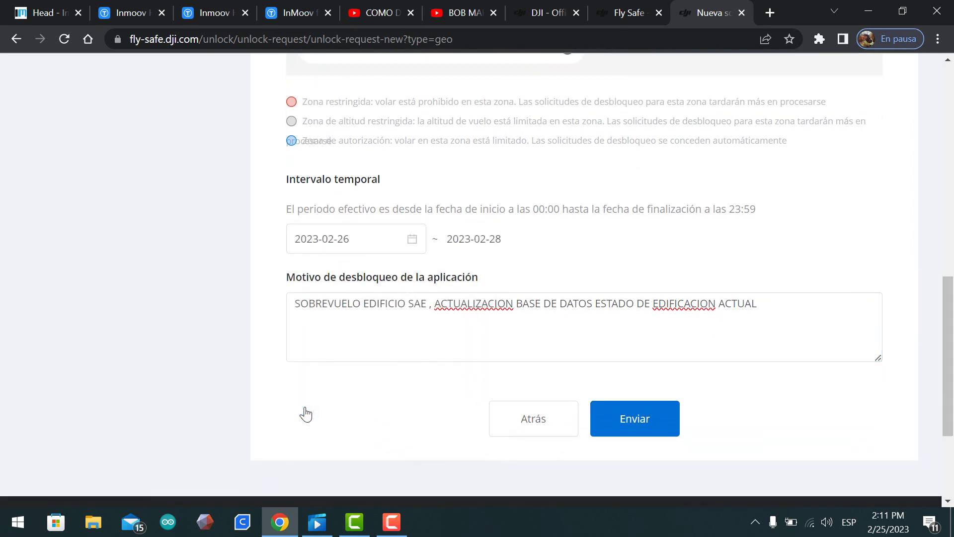
{"action": "left_click", "coordinate": [411, 243]}
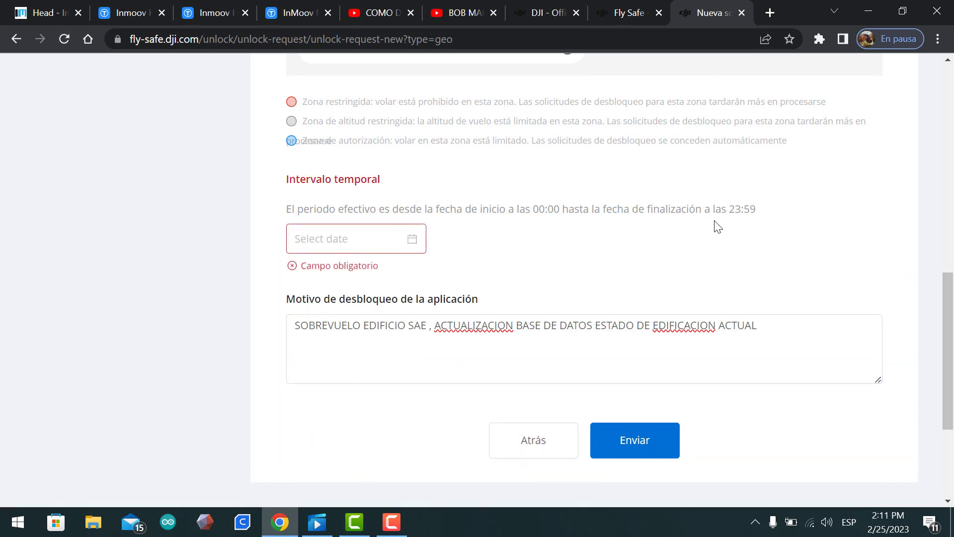
Step: Set the unlock's start date to 2023-02-26 and submit the request for the authorization zone
{"action": "left_click", "coordinate": [410, 240]}
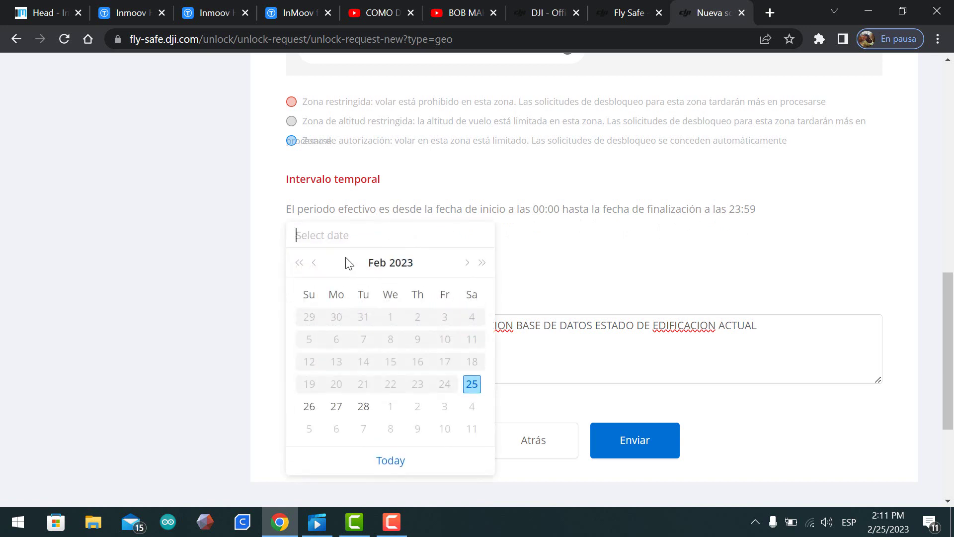
{"action": "left_click", "coordinate": [309, 410]}
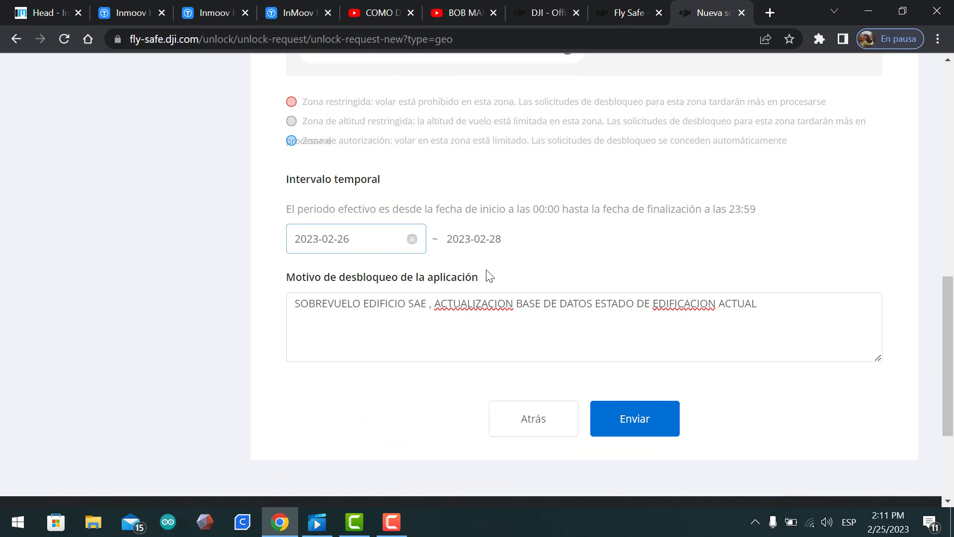
{"action": "scroll", "coordinate": [617, 287], "scroll_direction": "down", "scroll_amount": 2}
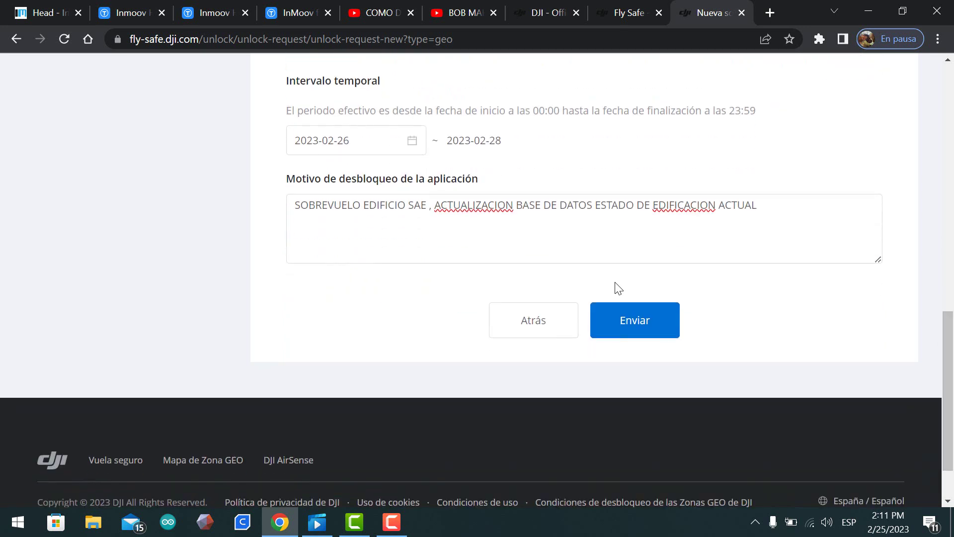
{"action": "left_click", "coordinate": [644, 323]}
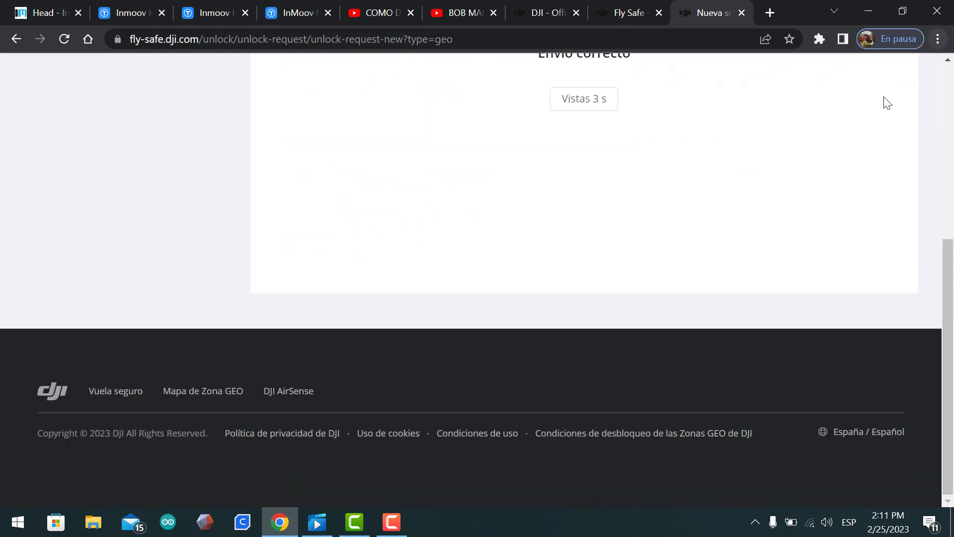
Step: Dismiss the mail notification and check the submitted request's status in the unlock request list
{"action": "scroll", "coordinate": [688, 346], "scroll_direction": "up", "scroll_amount": 5}
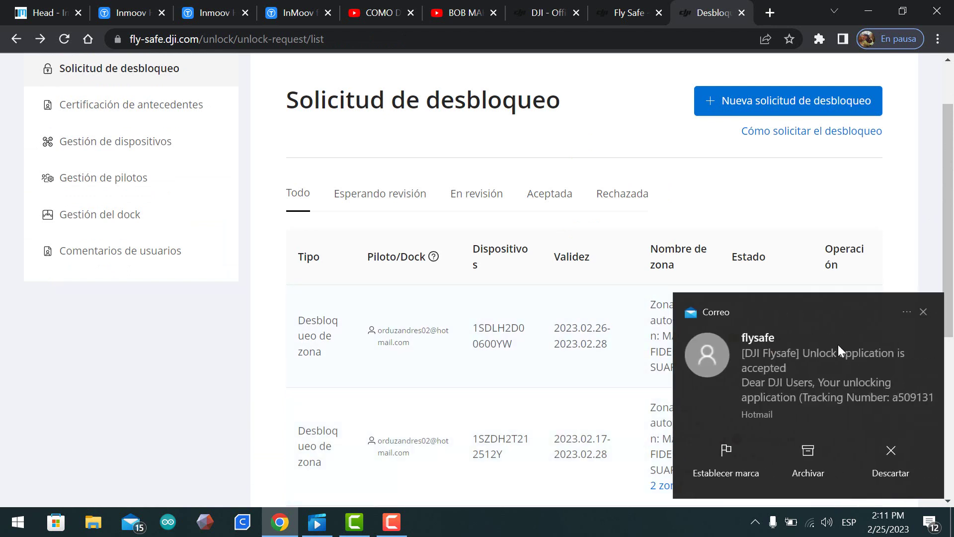
{"action": "left_click", "coordinate": [888, 464]}
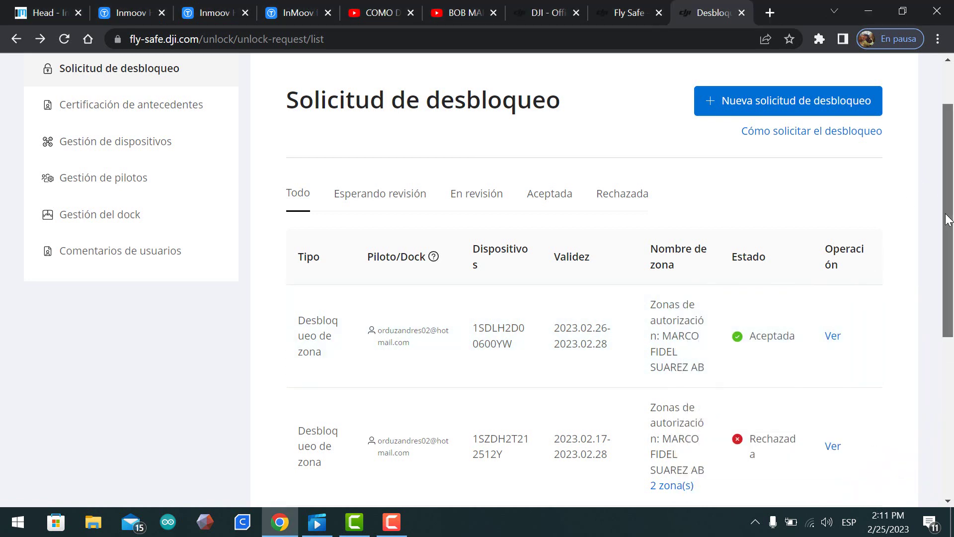
{"action": "scroll", "coordinate": [844, 243], "scroll_direction": "up", "scroll_amount": 2}
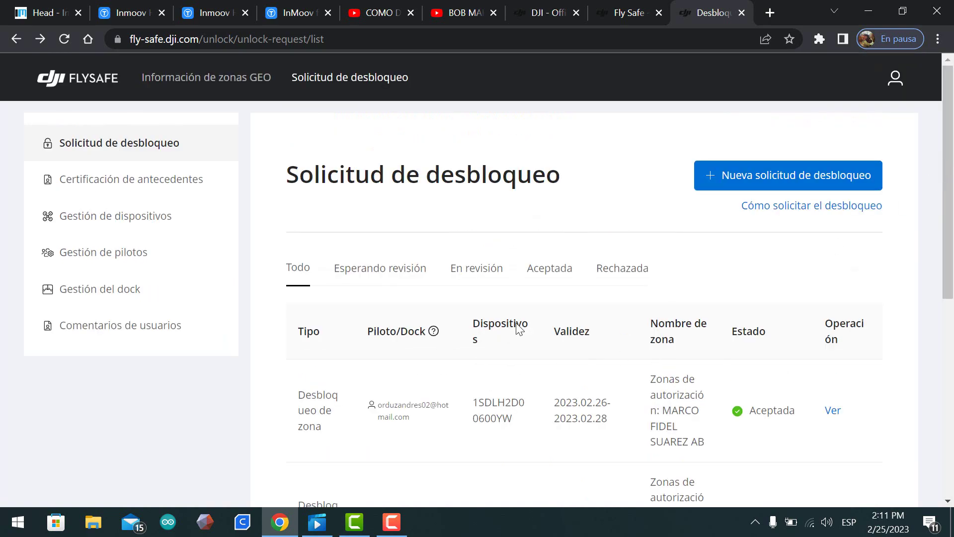
Step: Start another unlock request of the type Desbloqueo de zona
{"action": "left_click", "coordinate": [788, 187]}
{"action": "scroll", "coordinate": [591, 334], "scroll_direction": "down", "scroll_amount": 5}
{"action": "left_click", "coordinate": [729, 470]}
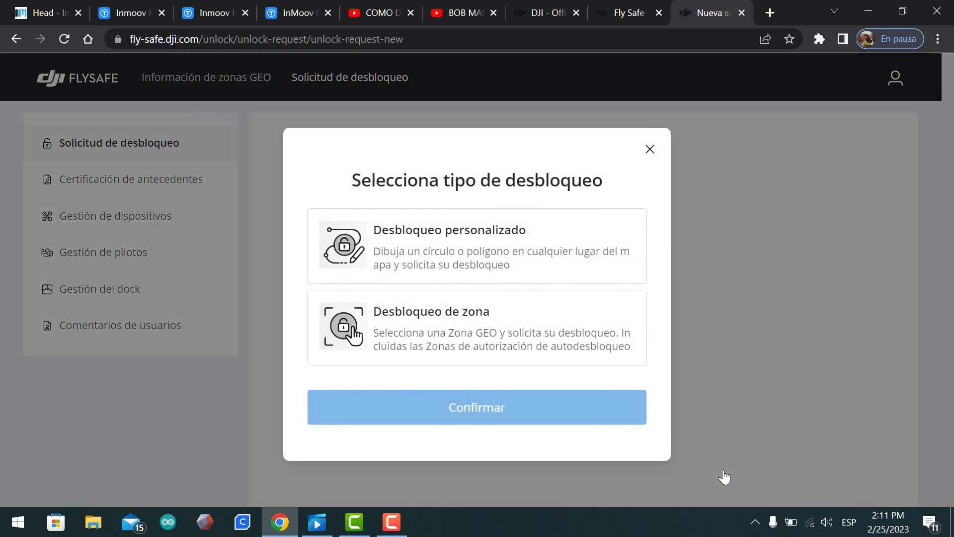
{"action": "left_click", "coordinate": [455, 338]}
{"action": "left_click", "coordinate": [494, 410]}
Step: Choose the Mavic Mini registered as NAGASAKY II as the device of the new request
{"action": "scroll", "coordinate": [669, 351], "scroll_direction": "down", "scroll_amount": 4}
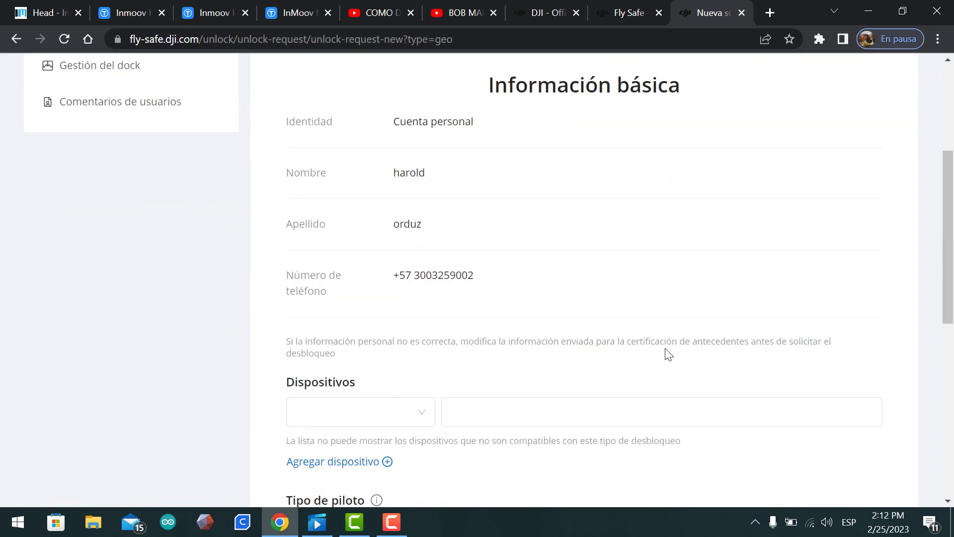
{"action": "left_click", "coordinate": [413, 412]}
{"action": "left_click", "coordinate": [400, 439]}
{"action": "left_click", "coordinate": [514, 407]}
{"action": "left_click", "coordinate": [556, 448]}
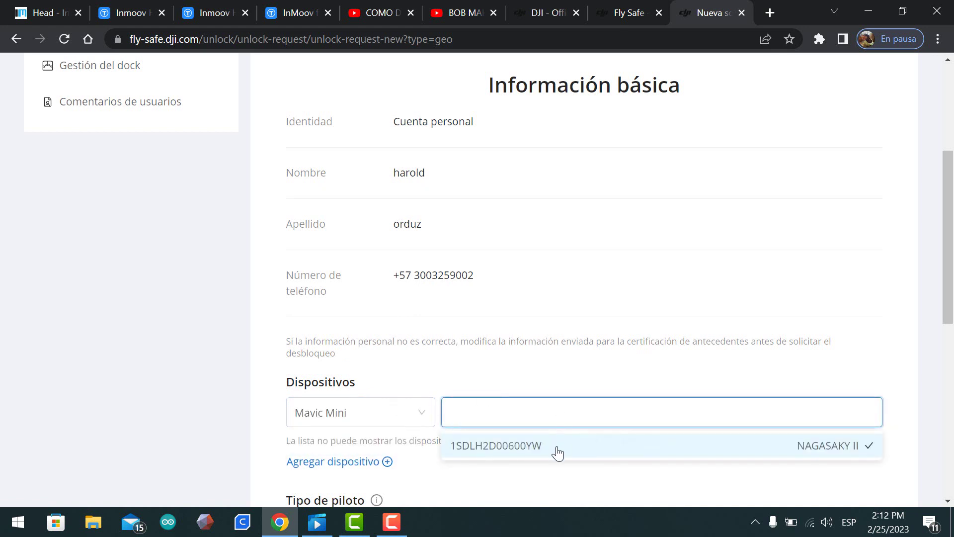
Step: Assign the registered pilot to the request and continue to the zone selection
{"action": "scroll", "coordinate": [579, 390], "scroll_direction": "down", "scroll_amount": 4}
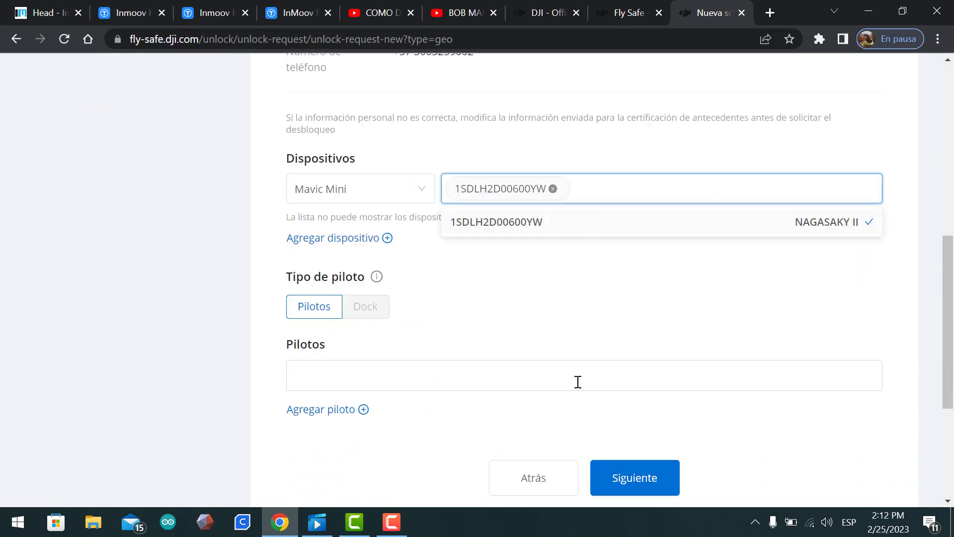
{"action": "left_click", "coordinate": [339, 376]}
{"action": "left_click", "coordinate": [336, 409]}
{"action": "left_click", "coordinate": [617, 481]}
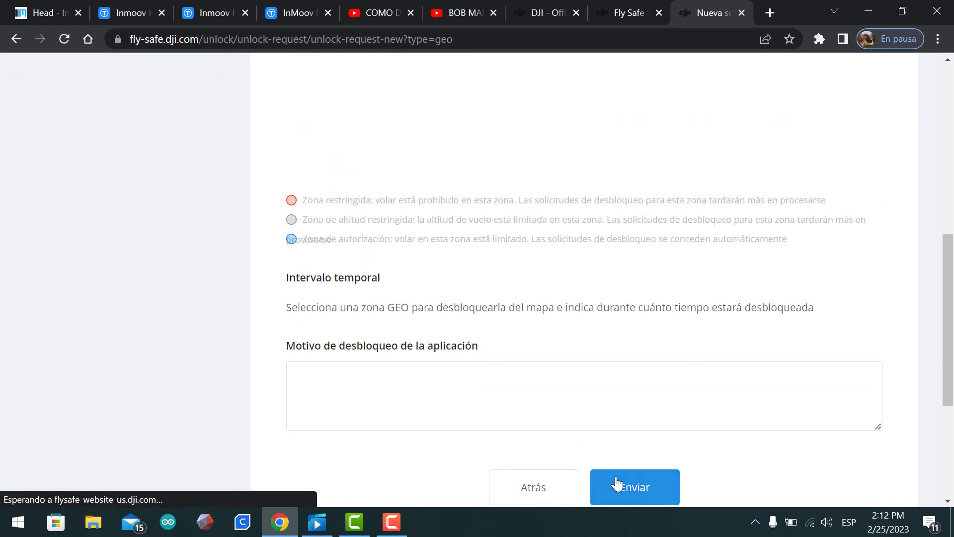
Step: Select the restricted-altitude zone MARCO FIDEL SUAREZ AB southwest of Cali on the zone map
{"action": "scroll", "coordinate": [482, 354], "scroll_direction": "up", "scroll_amount": 3}
{"action": "scroll", "coordinate": [522, 236], "scroll_direction": "up", "scroll_amount": 1}
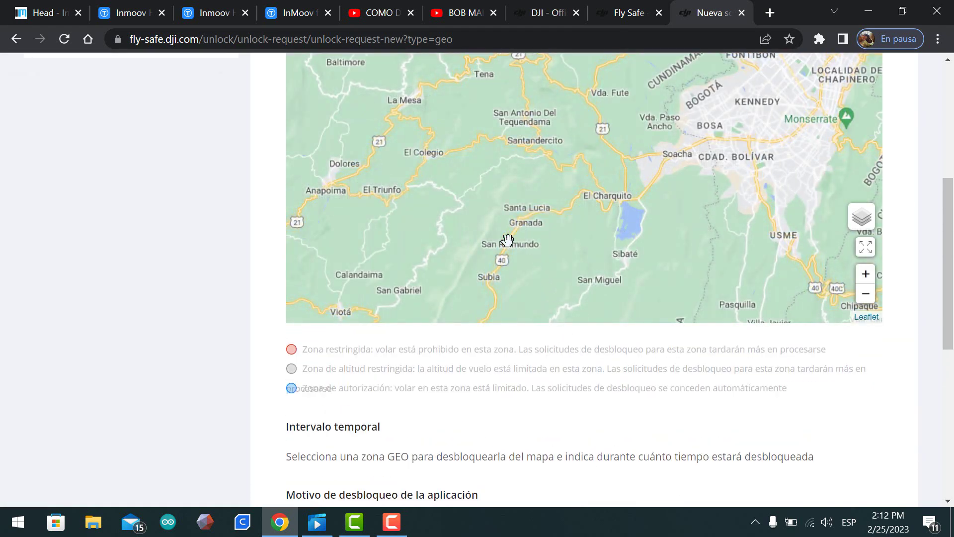
{"action": "scroll", "coordinate": [507, 238], "scroll_direction": "up", "scroll_amount": 1}
{"action": "scroll", "coordinate": [507, 236], "scroll_direction": "down", "scroll_amount": 3}
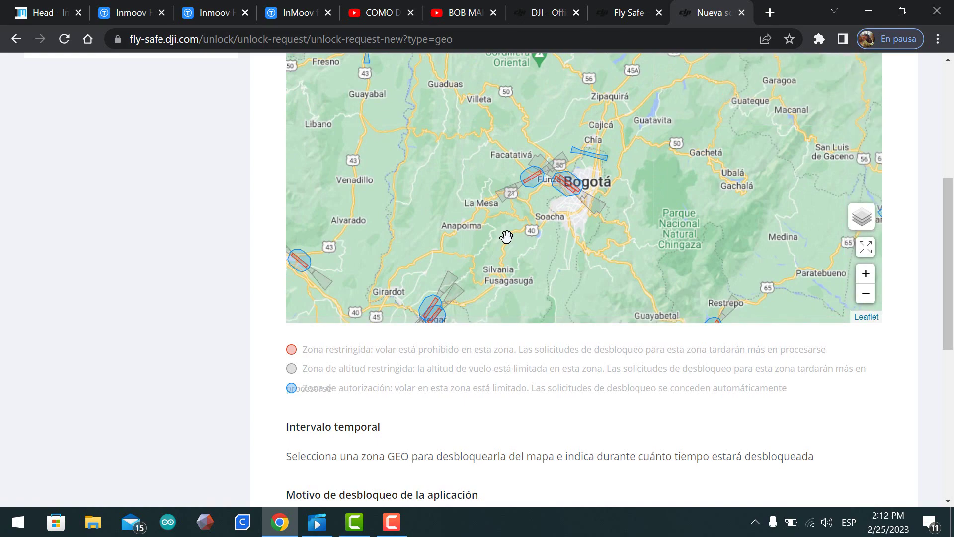
{"action": "scroll", "coordinate": [507, 236], "scroll_direction": "down", "scroll_amount": 1}
{"action": "left_click_drag", "start_coordinate": [456, 277], "coordinate": [559, 98]}
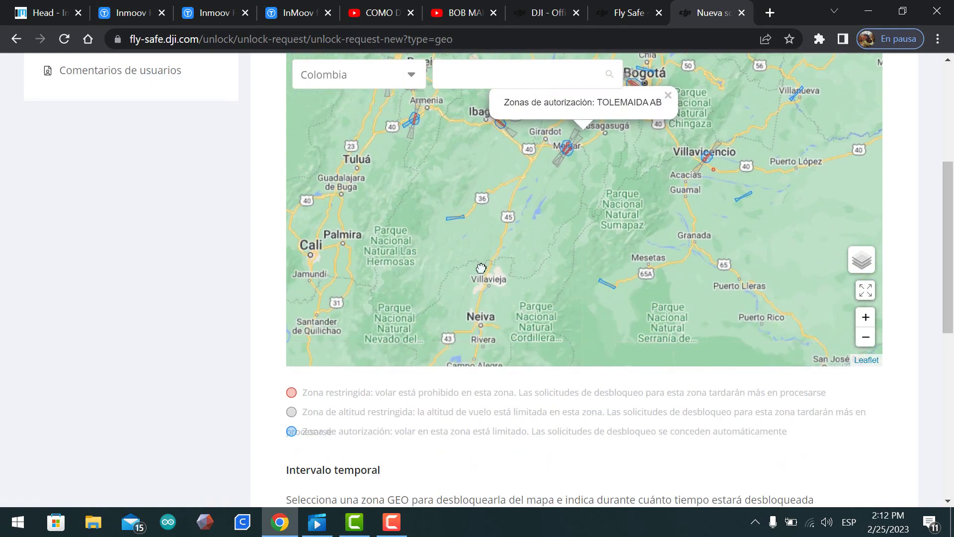
{"action": "left_click_drag", "start_coordinate": [514, 266], "coordinate": [622, 130]}
{"action": "left_click_drag", "start_coordinate": [477, 275], "coordinate": [661, 90]}
{"action": "left_click_drag", "start_coordinate": [543, 281], "coordinate": [619, 154]}
{"action": "left_click_drag", "start_coordinate": [601, 211], "coordinate": [442, 330]}
{"action": "left_click_drag", "start_coordinate": [663, 118], "coordinate": [639, 323]}
{"action": "left_click_drag", "start_coordinate": [532, 152], "coordinate": [471, 316]}
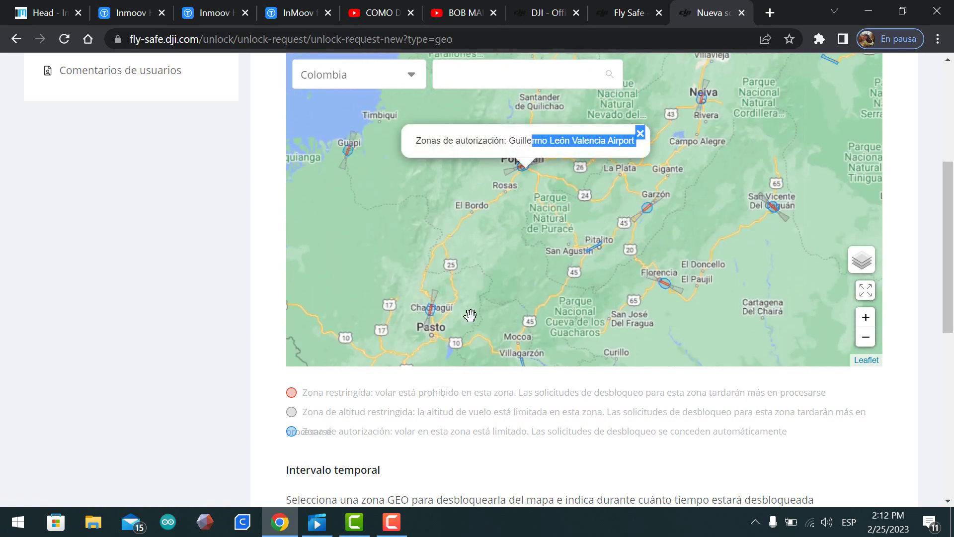
{"action": "left_click_drag", "start_coordinate": [600, 209], "coordinate": [548, 348]}
{"action": "scroll", "coordinate": [482, 157], "scroll_direction": "up", "scroll_amount": 5}
{"action": "scroll", "coordinate": [481, 157], "scroll_direction": "down", "scroll_amount": 3}
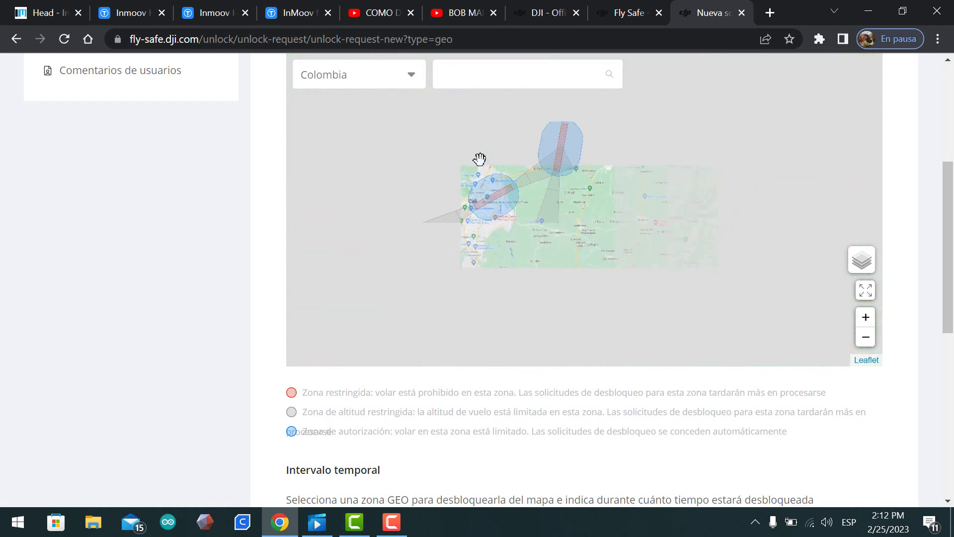
{"action": "left_click", "coordinate": [444, 227]}
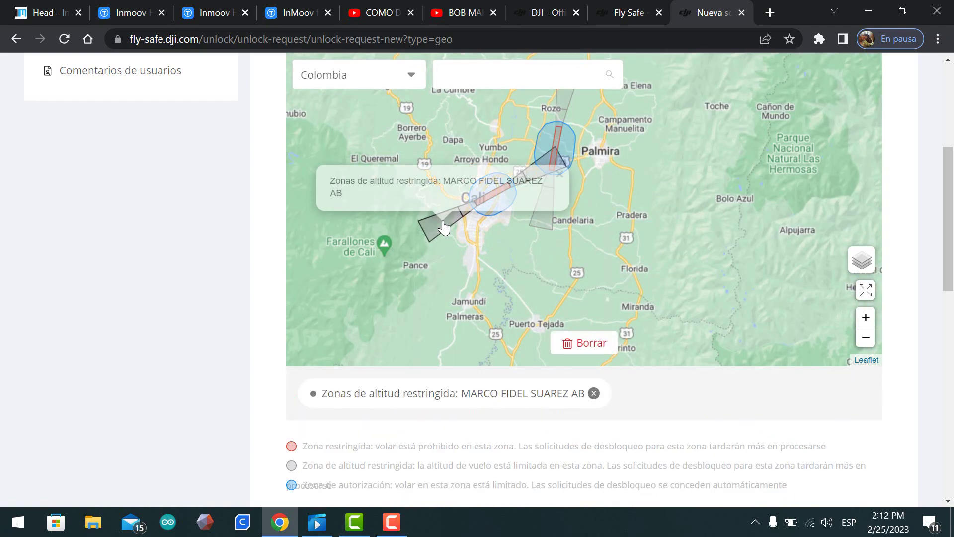
Step: Set the unlock's time interval from 2023-02-26 to 2023-02-28
{"action": "left_click_drag", "start_coordinate": [948, 271], "coordinate": [949, 392]}
{"action": "left_click", "coordinate": [398, 218]}
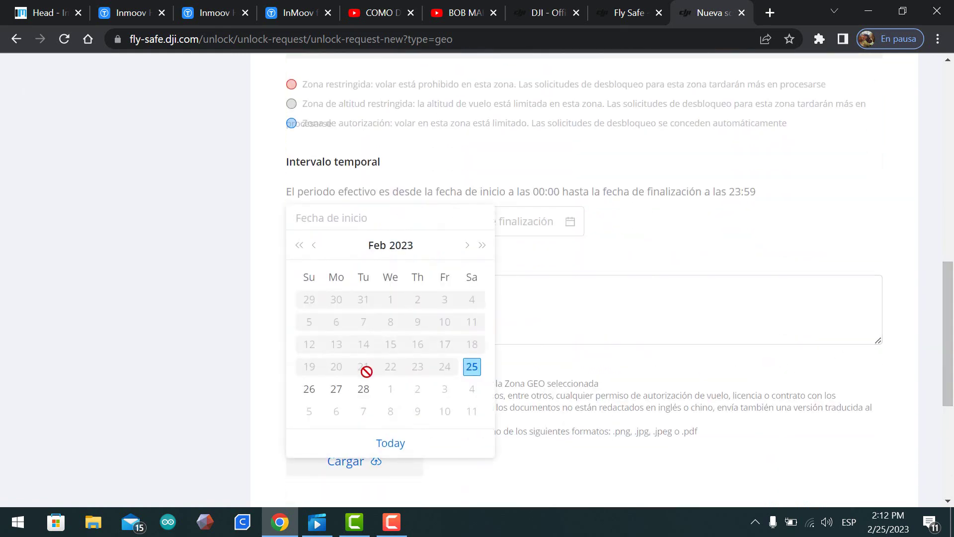
{"action": "left_click", "coordinate": [309, 388]}
{"action": "left_click", "coordinate": [478, 232]}
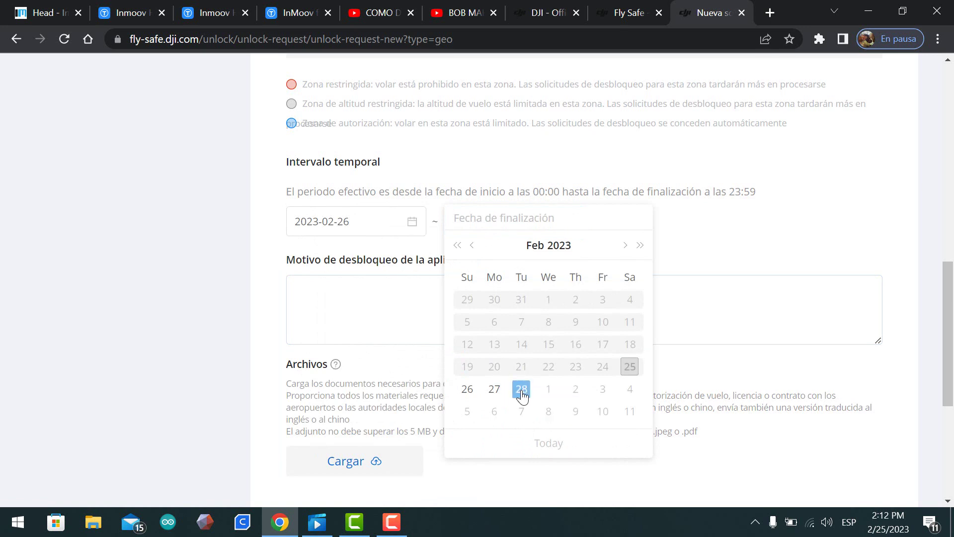
{"action": "left_click", "coordinate": [521, 390]}
Step: Enter "SOBREVUELO EDIFICIO SAE , ACTUALIZACION BASE DE DATOS EDIFICACION" as the unlock reason and try to submit the request
{"action": "left_click", "coordinate": [362, 325]}
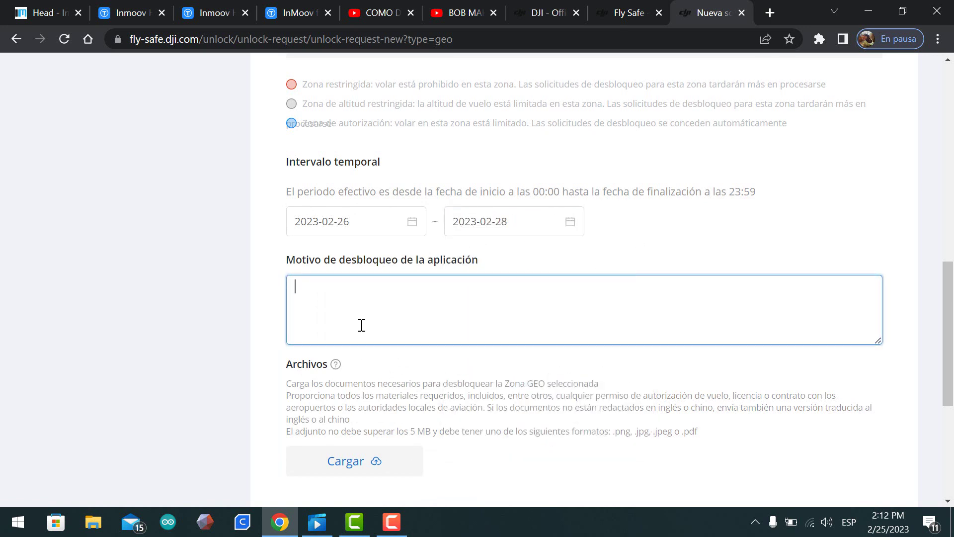
{"action": "type", "text": "SOBREVUELO EDIFICIO SAE "}
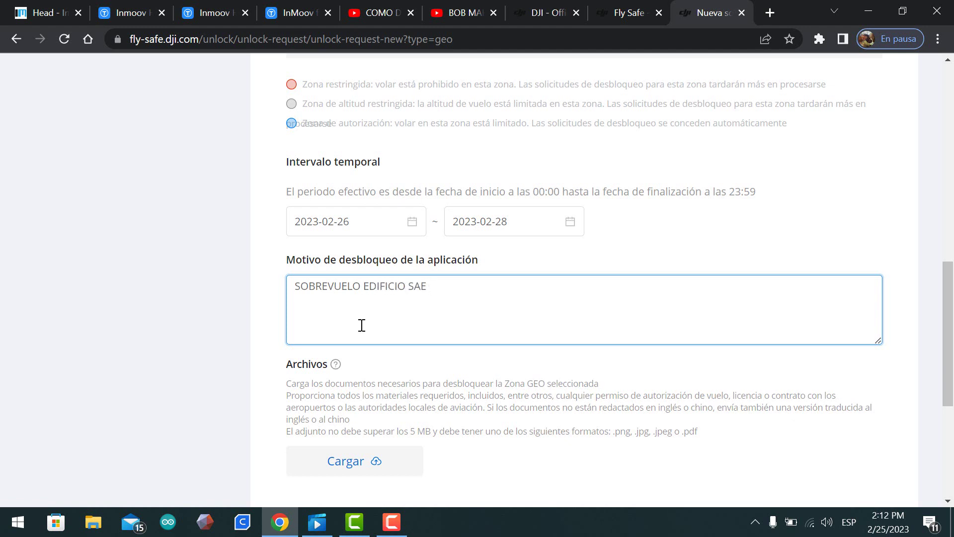
{"action": "type", "text": ", ACTUALIZACION BASE DE DATOS ED"}
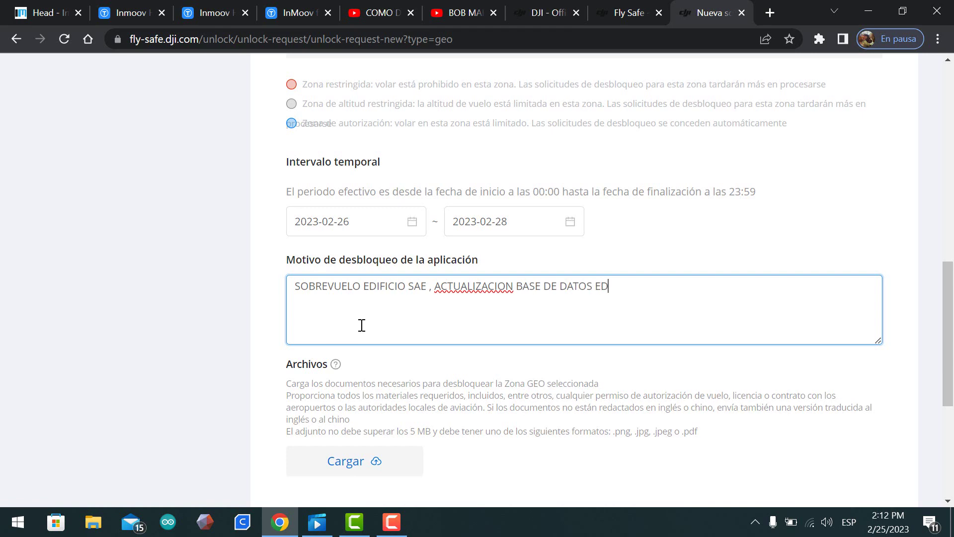
{"action": "type", "text": "IFICACION"}
{"action": "scroll", "coordinate": [443, 380], "scroll_direction": "down", "scroll_amount": 3}
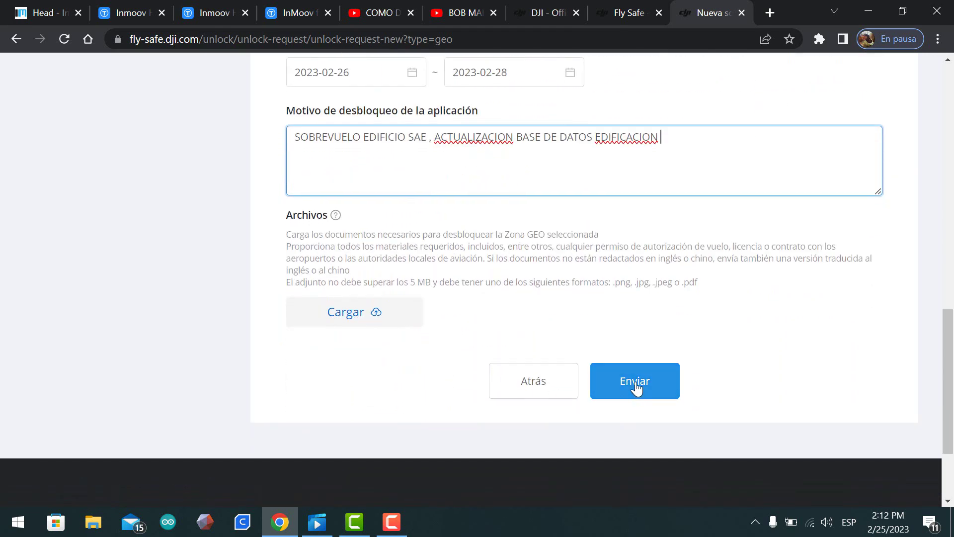
{"action": "left_click", "coordinate": [635, 386]}
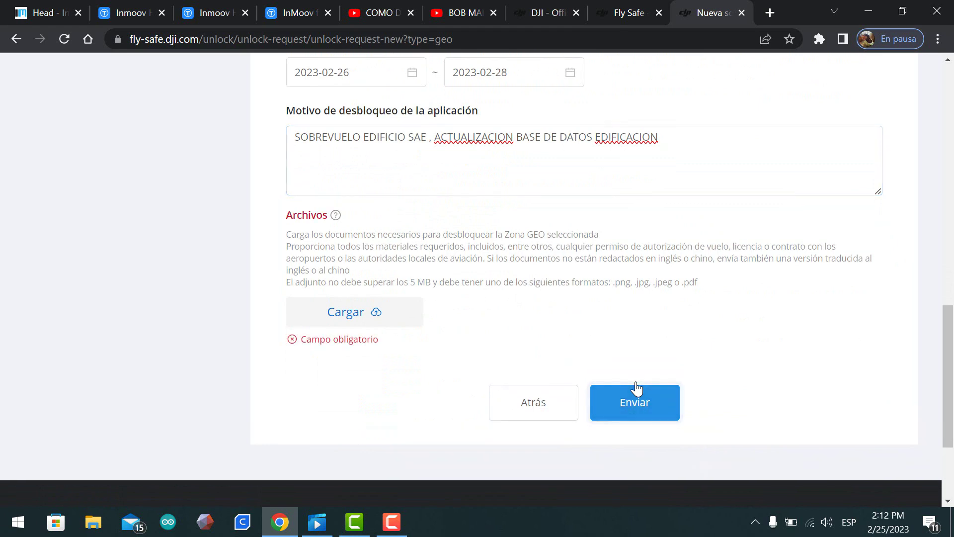
Step: Attach "WhatsApp Image 2023-02-17 at 4.08.35 PM.jpeg" from the Downloads folder as the request's required file
{"action": "left_click", "coordinate": [331, 312]}
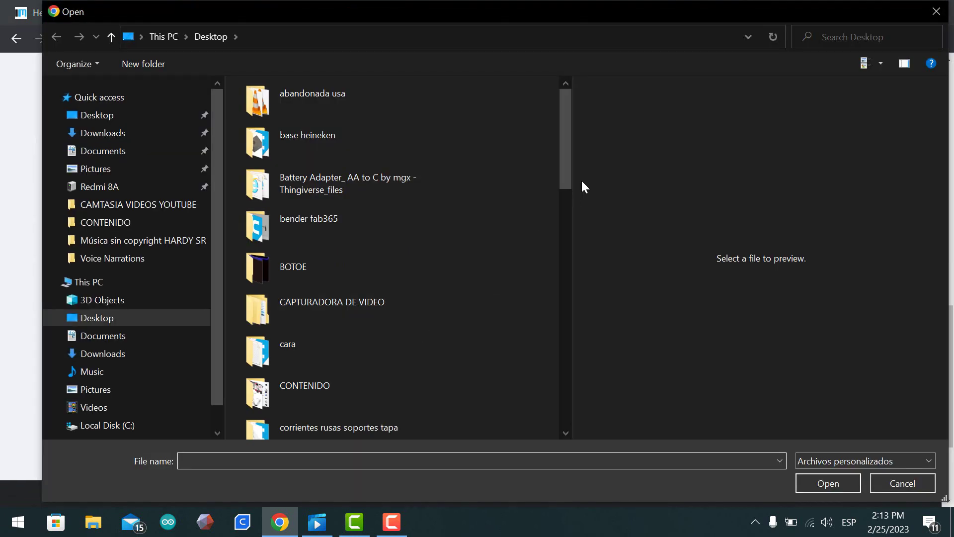
{"action": "left_click_drag", "start_coordinate": [565, 161], "coordinate": [601, 144]}
{"action": "left_click", "coordinate": [133, 339]}
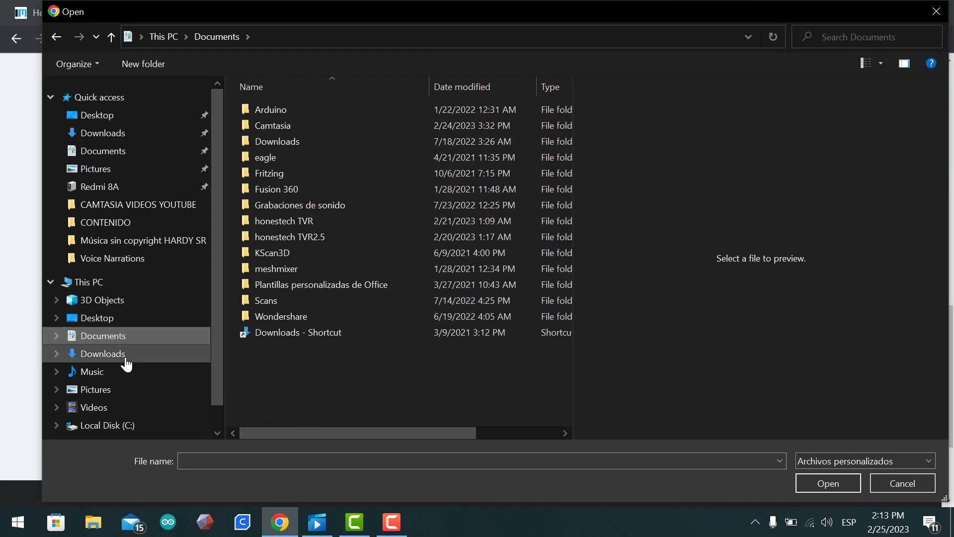
{"action": "left_click", "coordinate": [125, 355]}
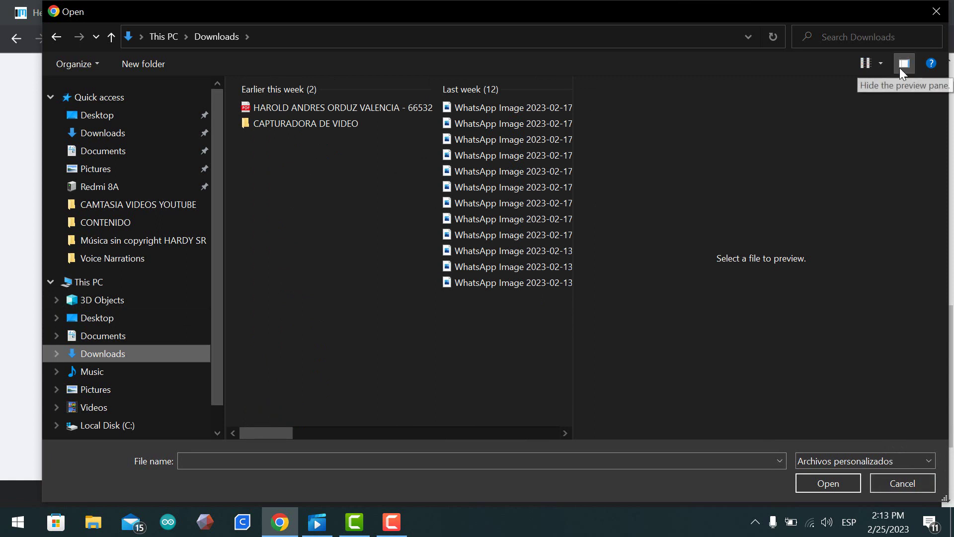
{"action": "left_click", "coordinate": [880, 64]}
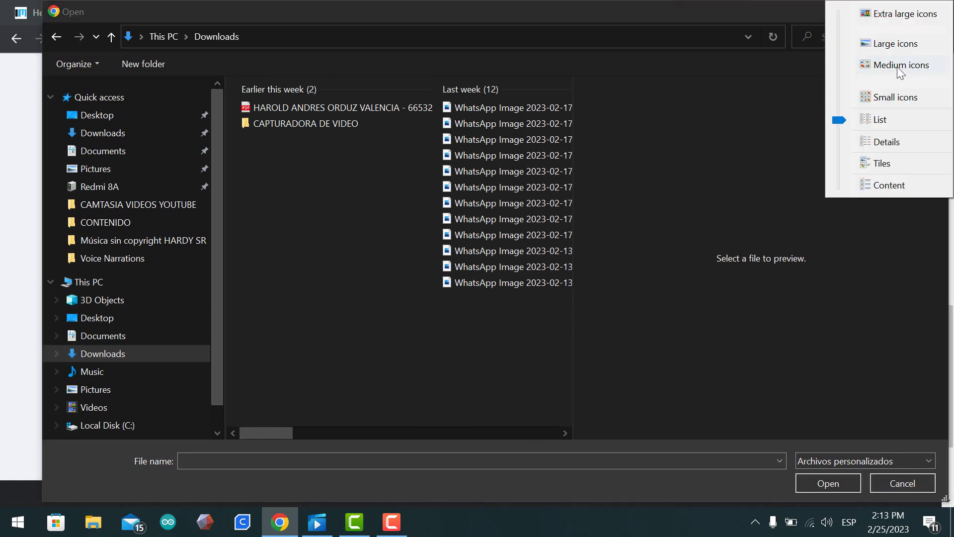
{"action": "left_click", "coordinate": [899, 16]}
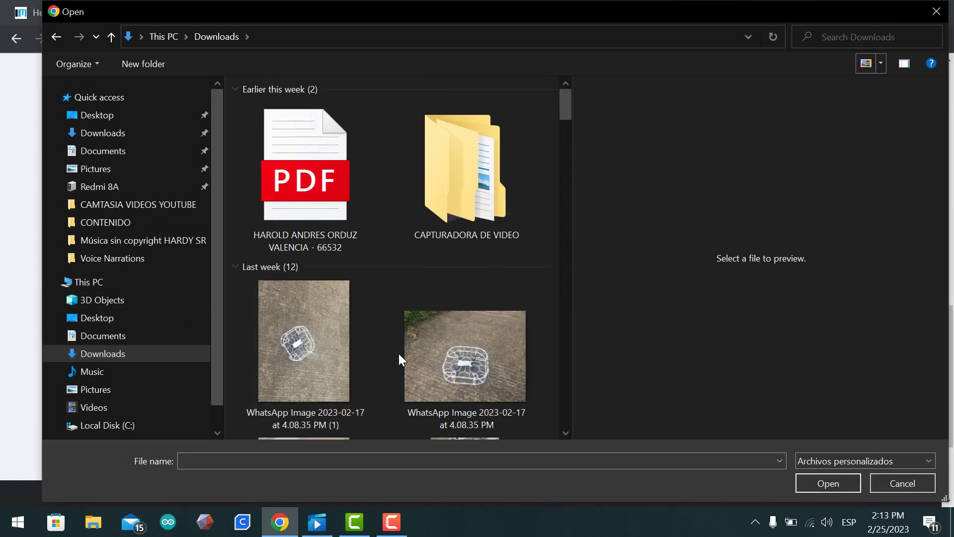
{"action": "left_click", "coordinate": [416, 357]}
{"action": "left_click", "coordinate": [824, 480]}
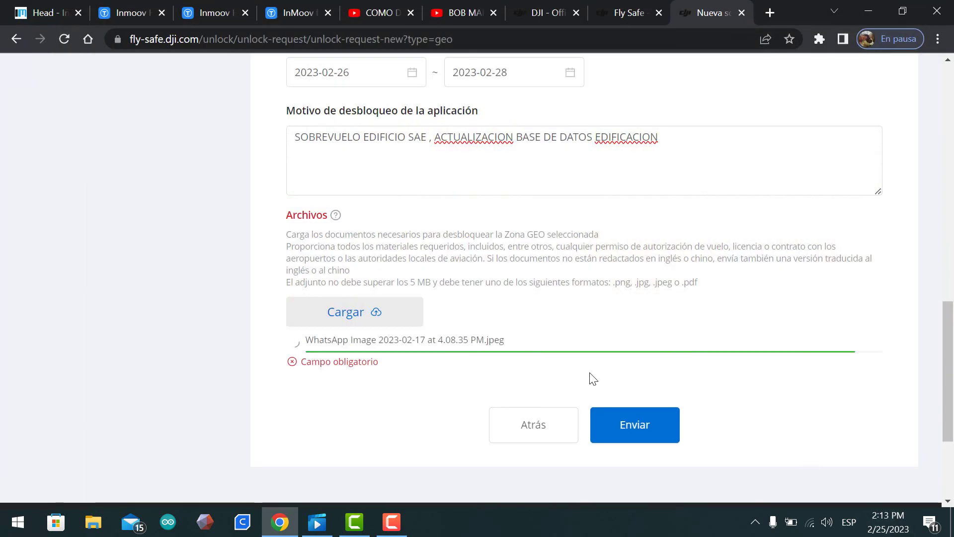
Step: Submit the restricted-altitude zone request and check its entry in the unlock request list
{"action": "left_click", "coordinate": [635, 412]}
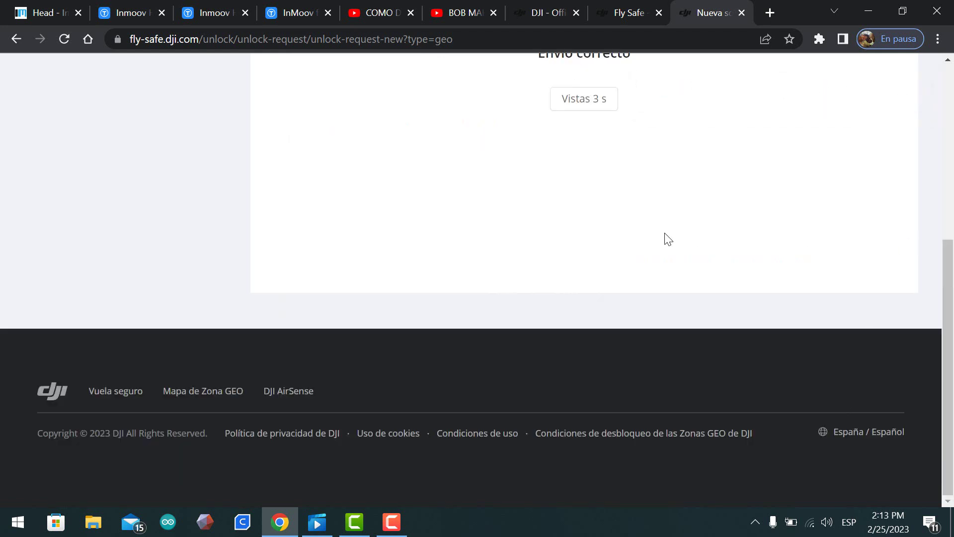
{"action": "scroll", "coordinate": [668, 239], "scroll_direction": "up", "scroll_amount": 6}
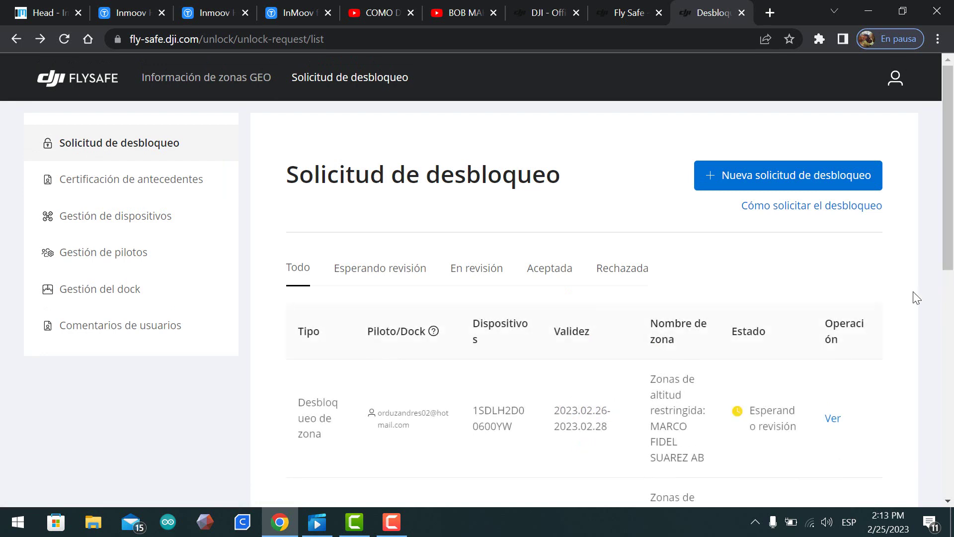
{"action": "left_click_drag", "start_coordinate": [948, 223], "coordinate": [952, 278]}
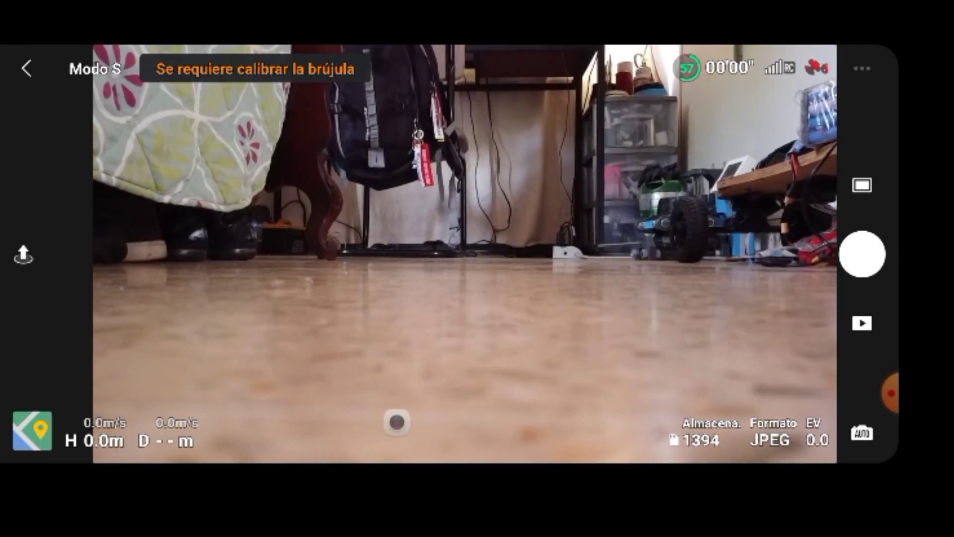
Step: Open the aircraft's information settings and check for updates to the aircraft firmware
{"action": "left_click", "coordinate": [862, 68]}
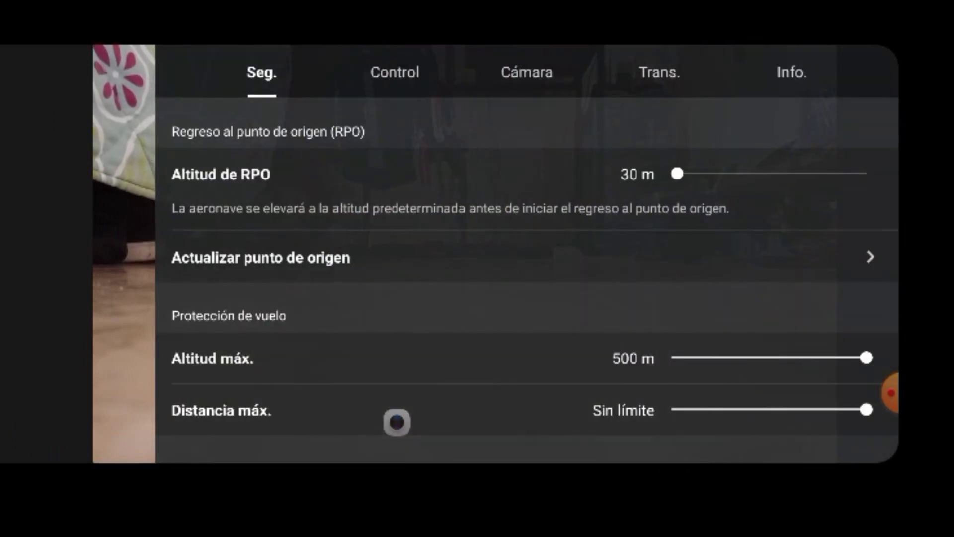
{"action": "left_click", "coordinate": [791, 72]}
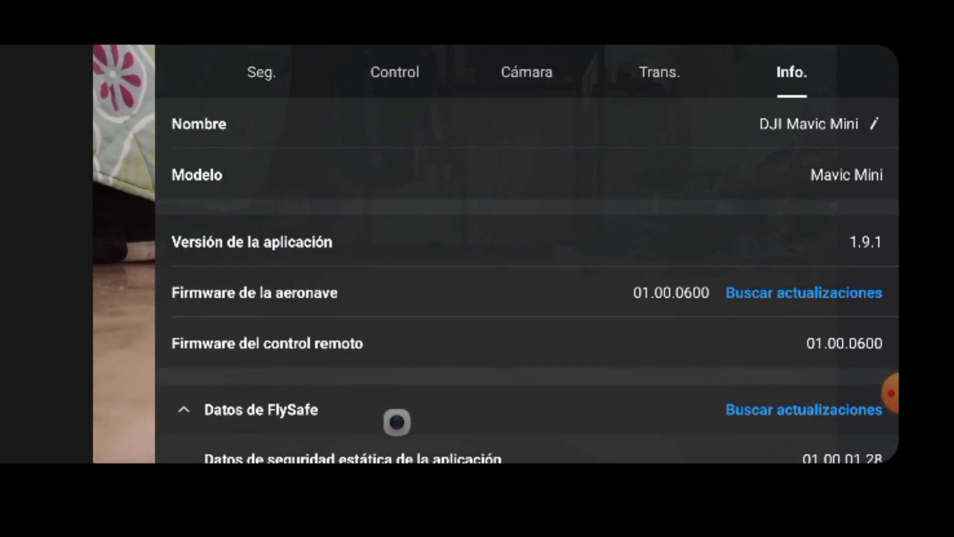
{"action": "left_click", "coordinate": [804, 292]}
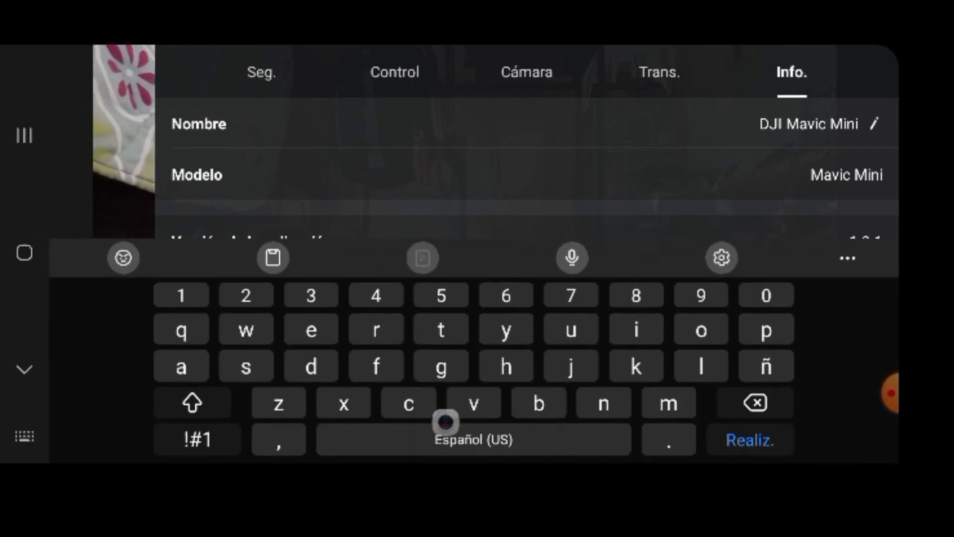
Step: Rename the aircraft as NAGASAKY
{"action": "left_click", "coordinate": [192, 402]}
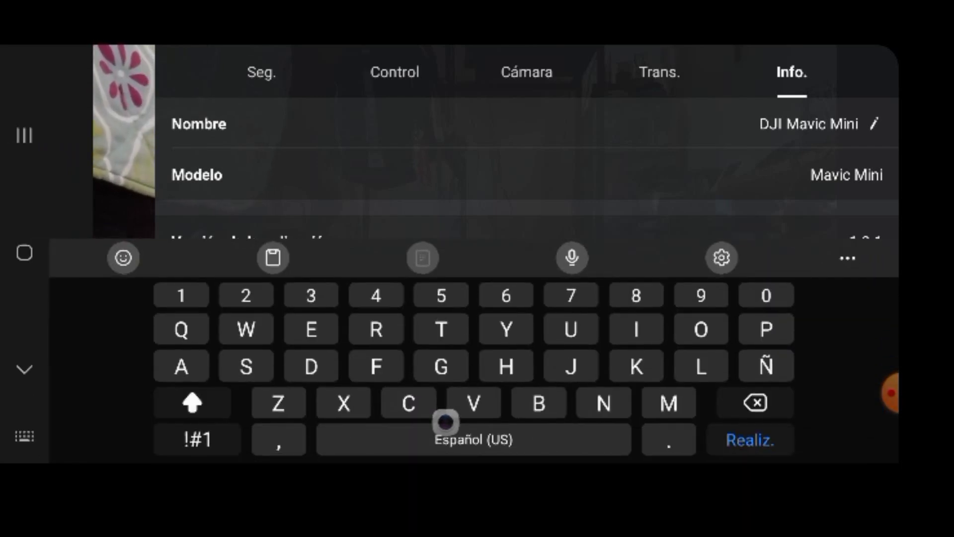
{"action": "type", "text": "N"}
{"action": "key", "text": "BackSpace"}
{"action": "key", "text": "BackSpace"}
{"action": "key", "text": "BackSpace"}
{"action": "key", "text": "BackSpace"}
{"action": "key", "text": "BackSpace"}
{"action": "key", "text": "BackSpace"}
{"action": "key", "text": "BackSpace"}
{"action": "key", "text": "BackSpace"}
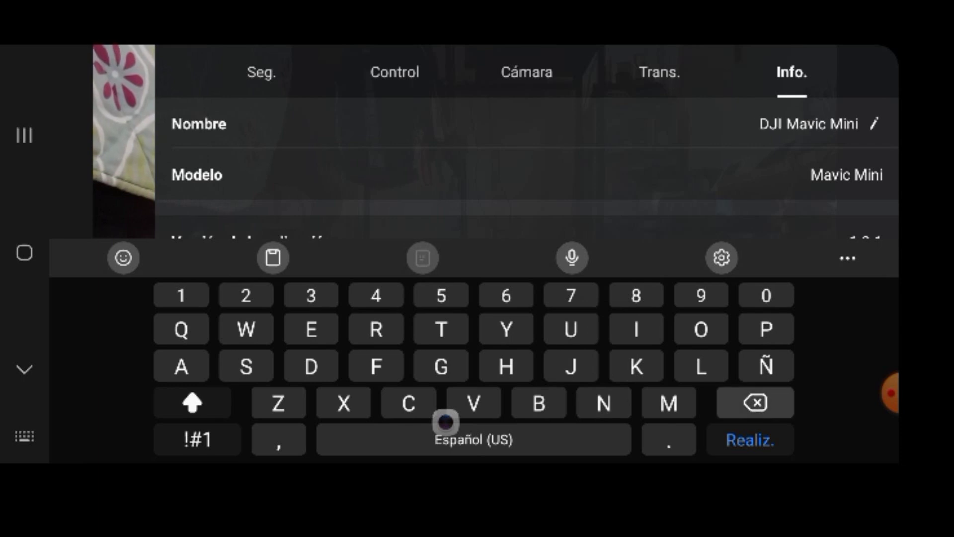
{"action": "key", "text": "BackSpace"}
{"action": "key", "text": "BackSpace"}
{"action": "key", "text": "BackSpace"}
{"action": "key", "text": "BackSpace"}
{"action": "key", "text": "BackSpace"}
{"action": "key", "text": "BackSpace"}
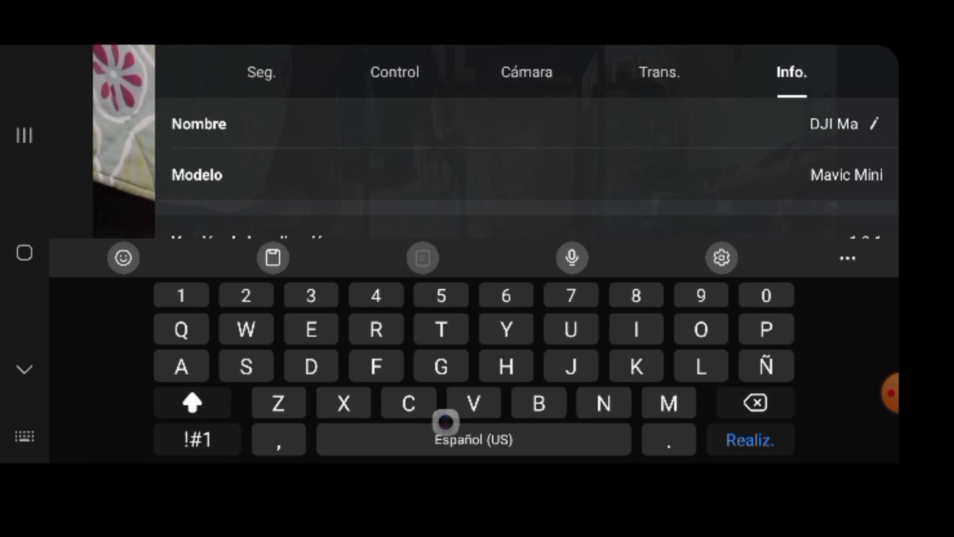
{"action": "type", "text": "NAG"}
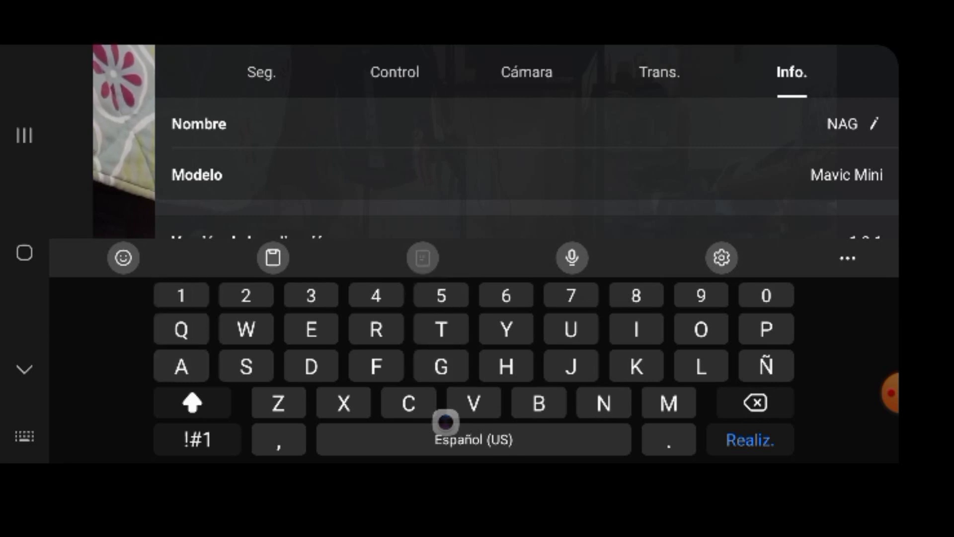
{"action": "type", "text": "ASAKY"}
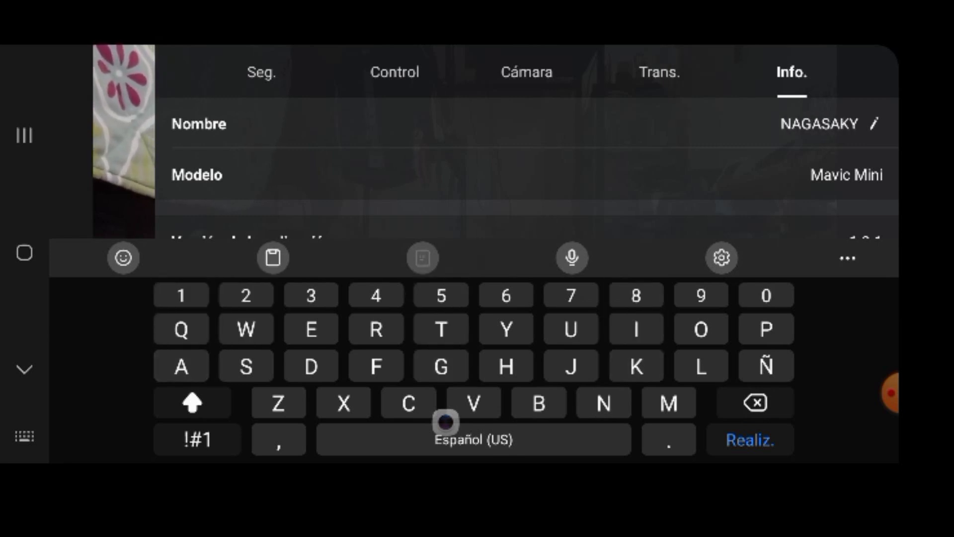
{"action": "key", "text": "Return"}
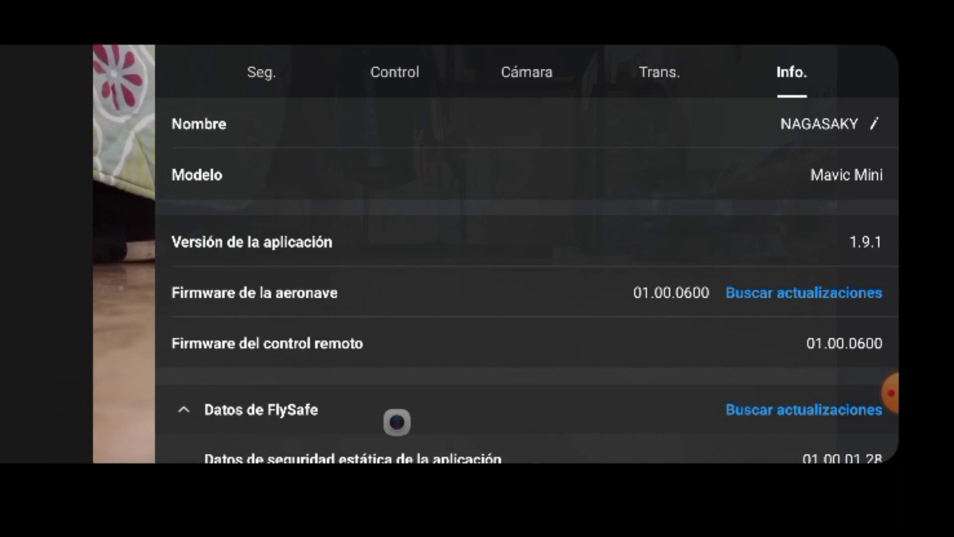
Step: Review the FlySafe data versions and the serial numbers of the battery, flight controller, remote control and camera
{"action": "scroll", "coordinate": [397, 422], "scroll_direction": "down", "scroll_amount": 2}
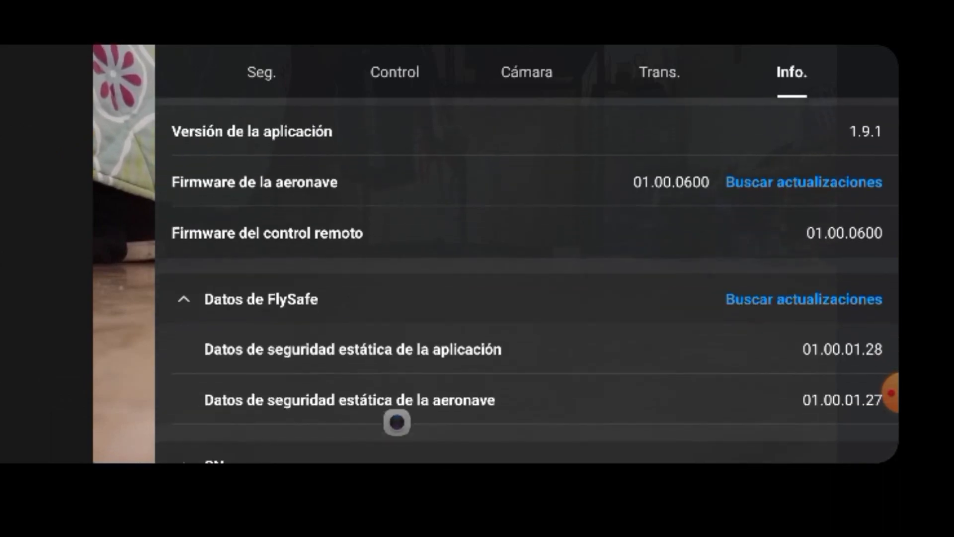
{"action": "scroll", "coordinate": [397, 422], "scroll_direction": "down", "scroll_amount": 2}
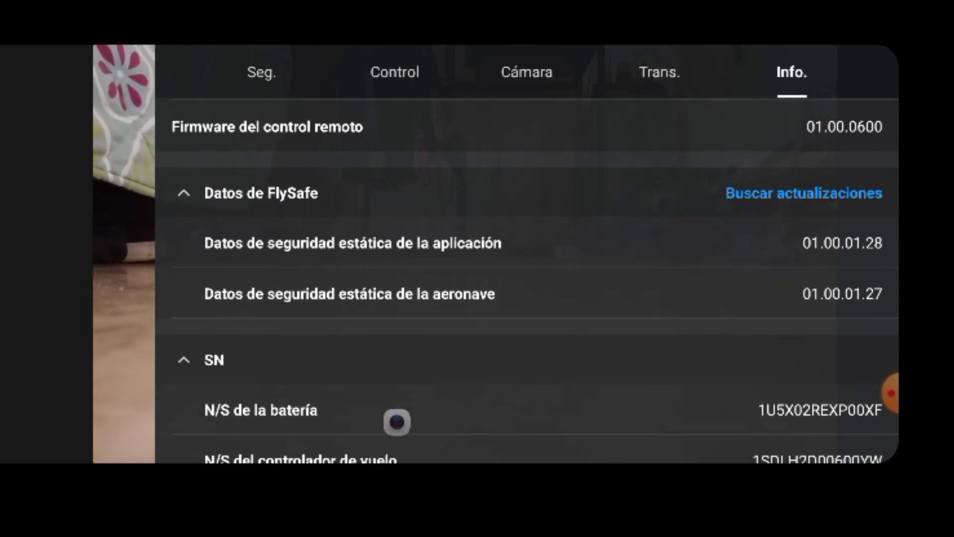
{"action": "scroll", "coordinate": [397, 422], "scroll_direction": "down", "scroll_amount": 2}
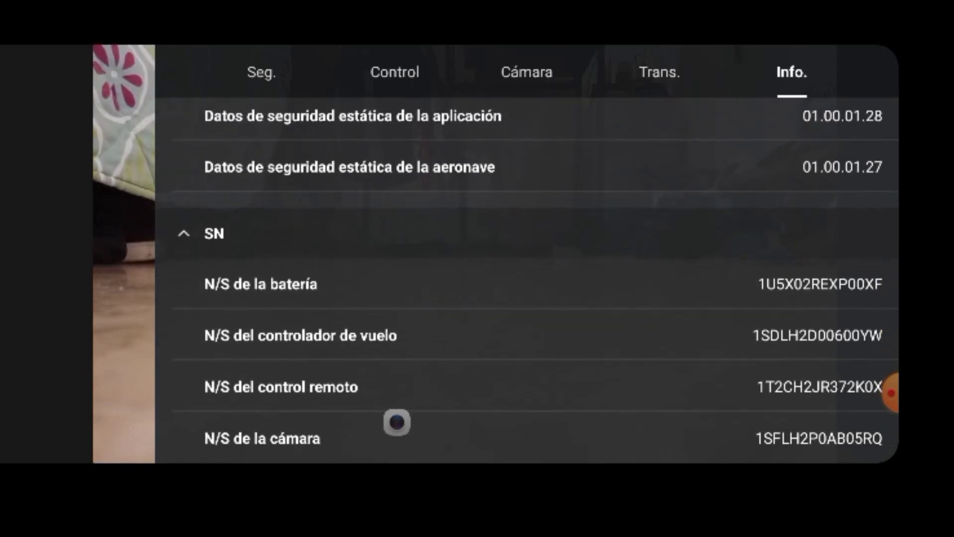